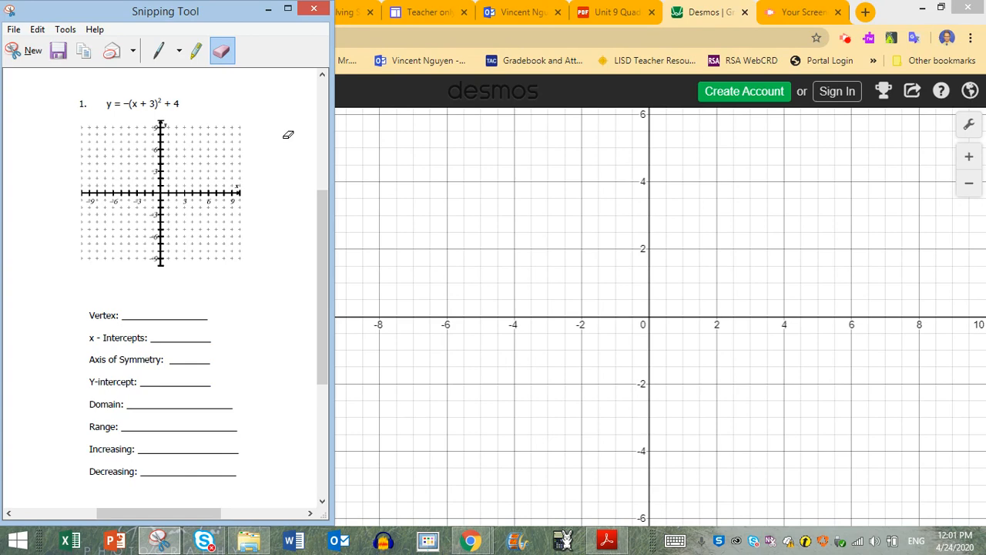
- Return to the Desmos calculator and graph the equation y = -(x + 3)^2 + 4 as the first expression
{"action": "left_click", "coordinate": [488, 35]}
{"action": "left_click", "coordinate": [213, 154]}
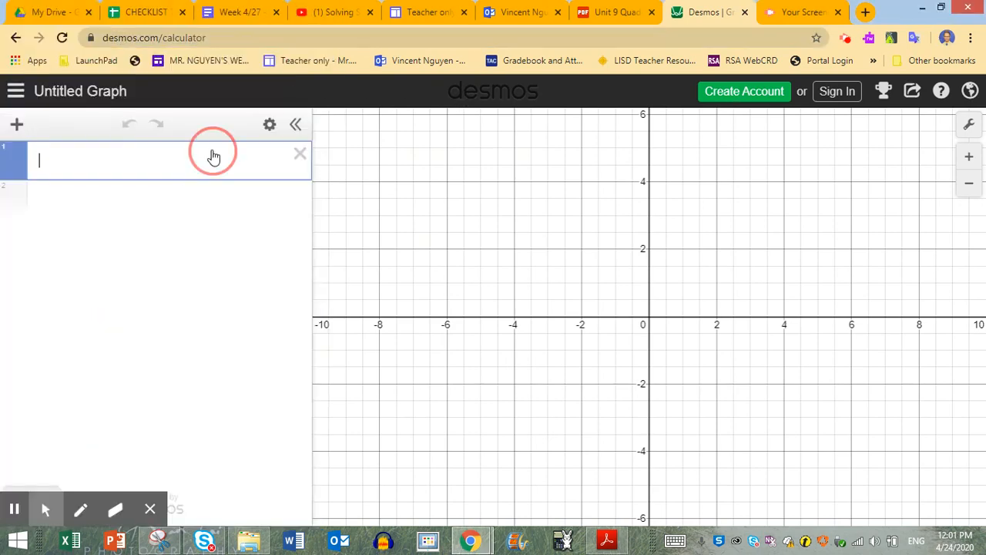
{"action": "type", "text": "a"}
{"action": "key", "text": "BackSpace"}
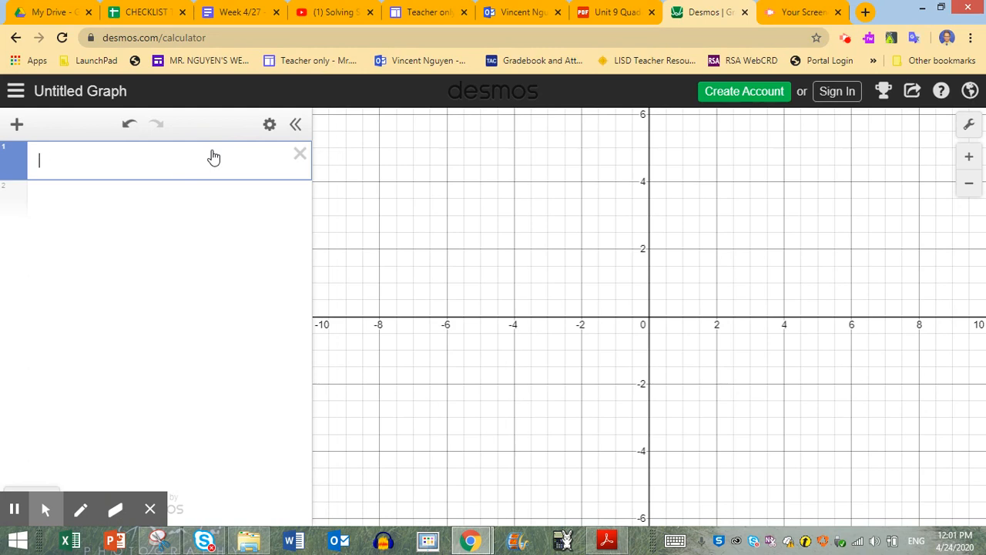
{"action": "type", "text": "y=-(x"}
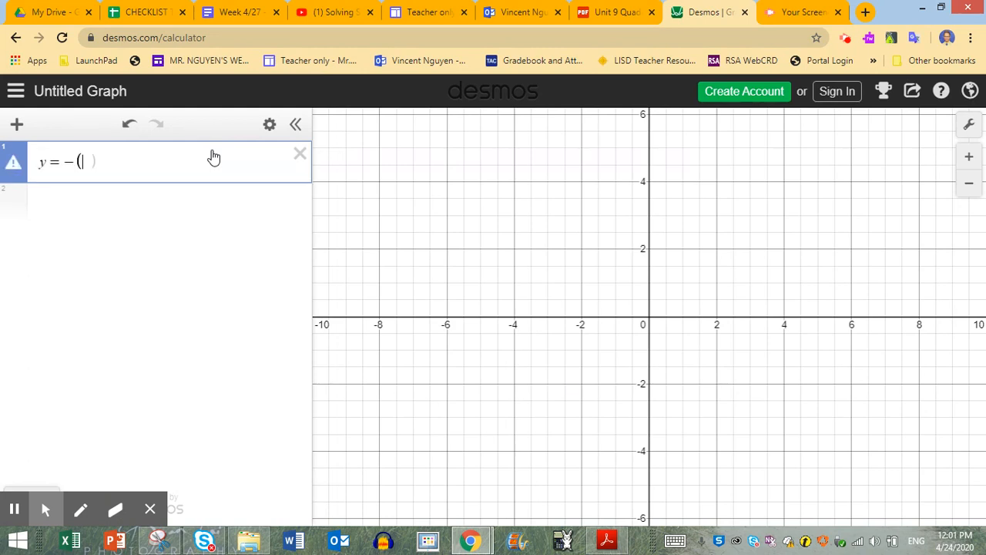
{"action": "type", "text": "+3)^"}
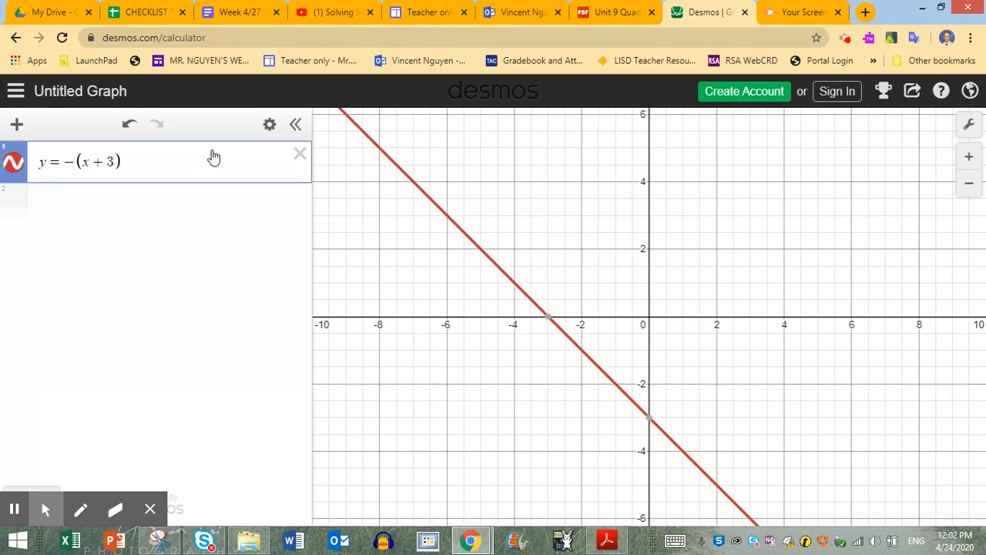
{"action": "type", "text": "2"}
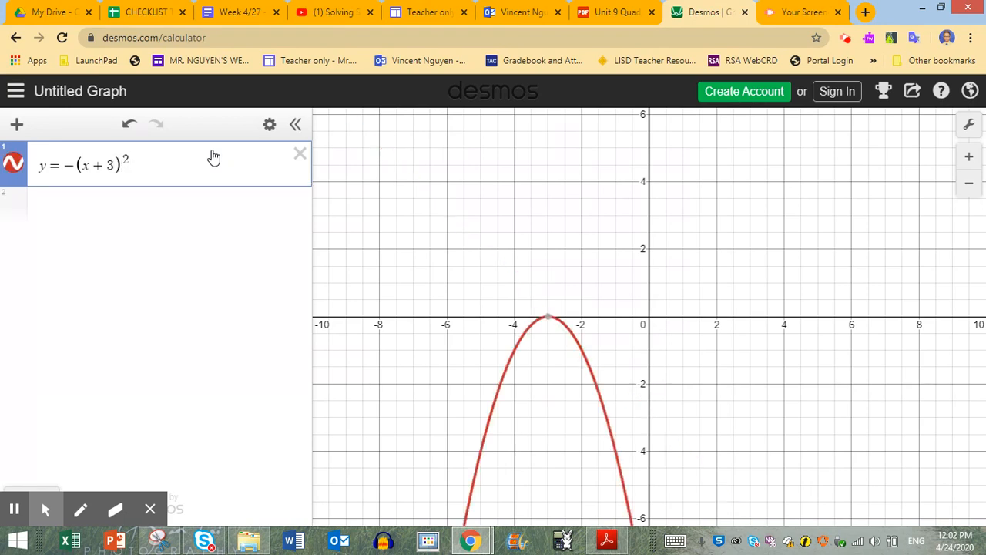
{"action": "key", "text": "Right"}
{"action": "type", "text": "+4"}
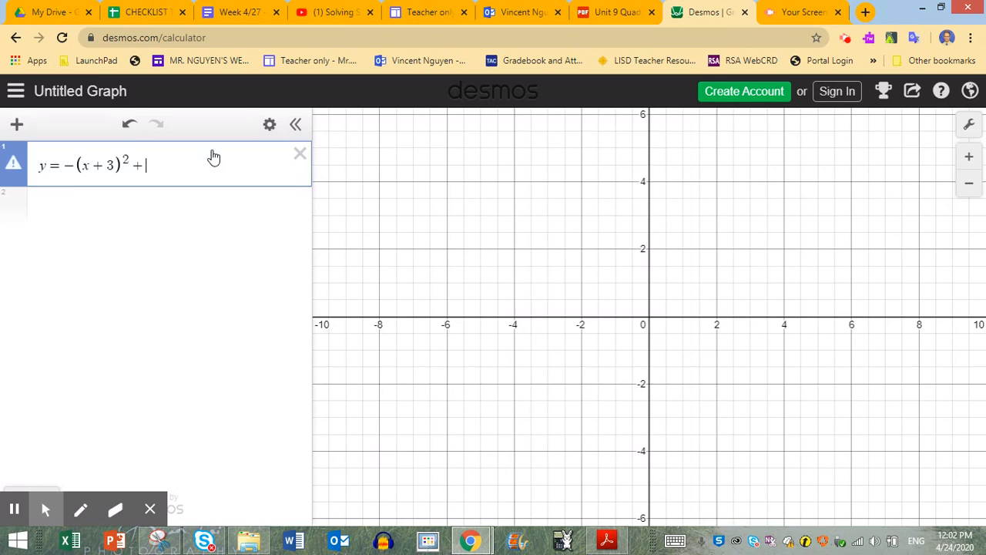
- Check the worksheet in Snipping Tool, and plot the parabola's vertex in Desmos as the point (-3, 4)
{"action": "left_click", "coordinate": [160, 541]}
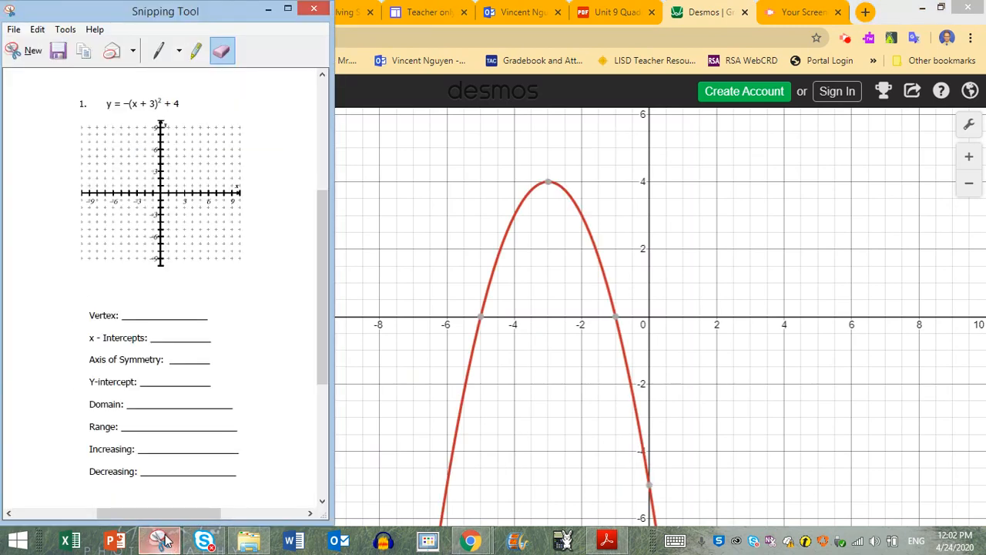
{"action": "left_click", "coordinate": [549, 188]}
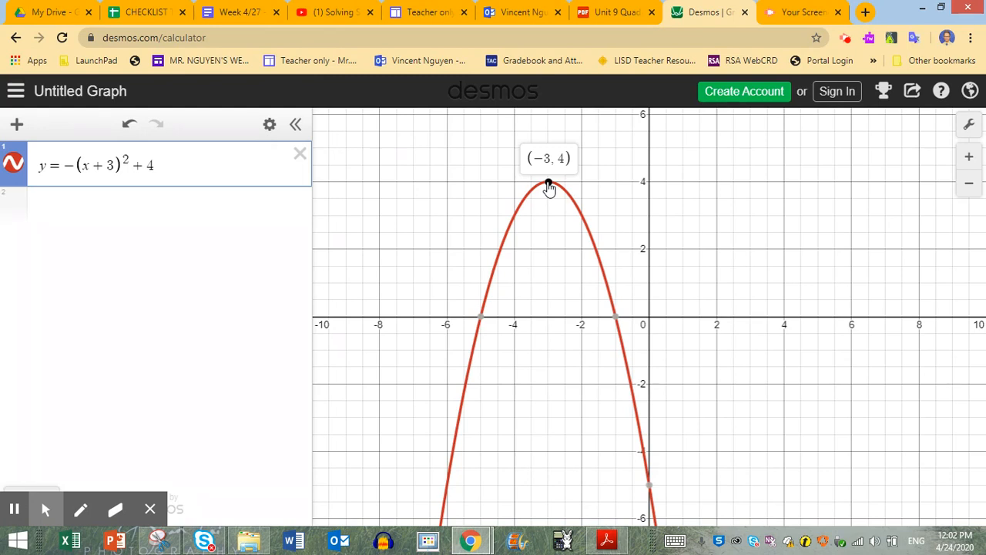
{"action": "left_click", "coordinate": [209, 212]}
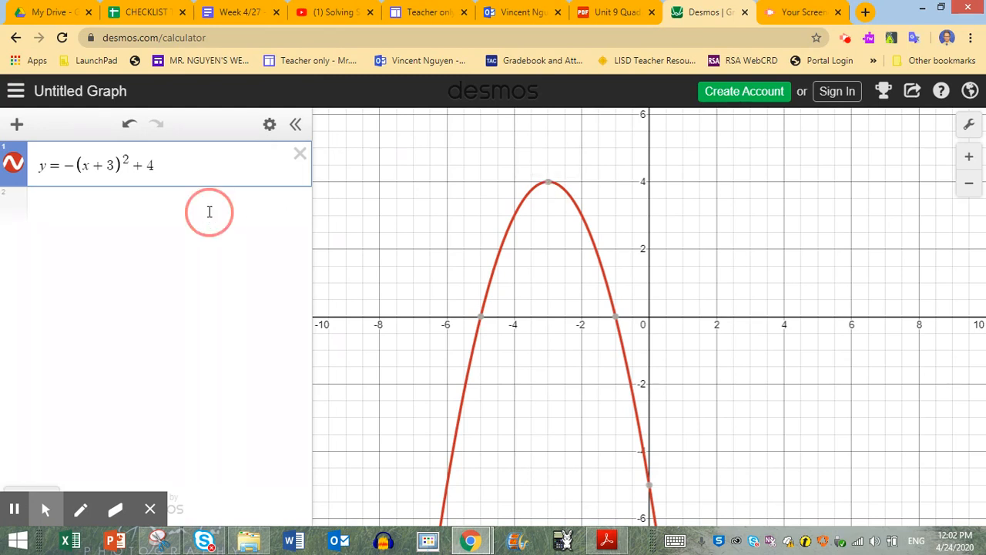
{"action": "left_click", "coordinate": [548, 187]}
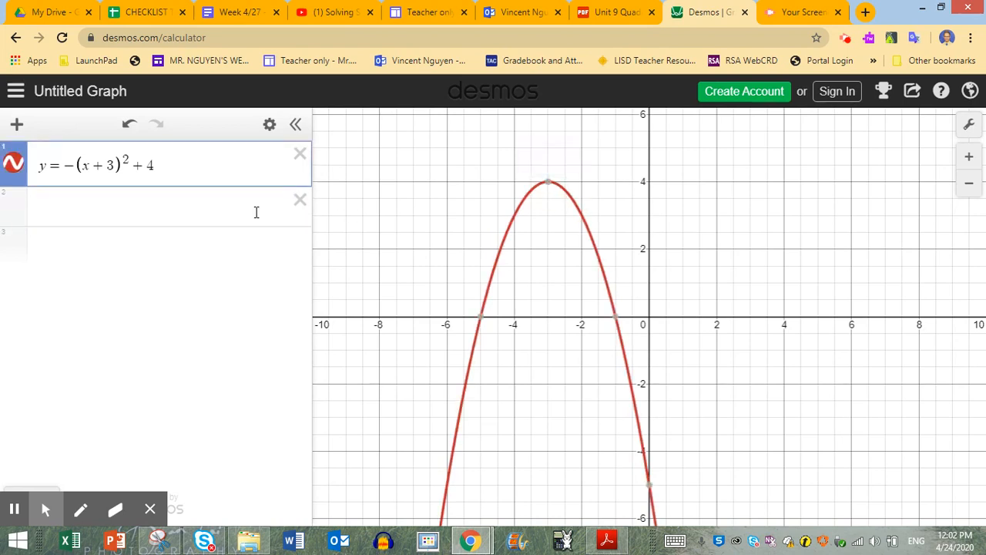
{"action": "left_click", "coordinate": [257, 212]}
{"action": "type", "text": "("}
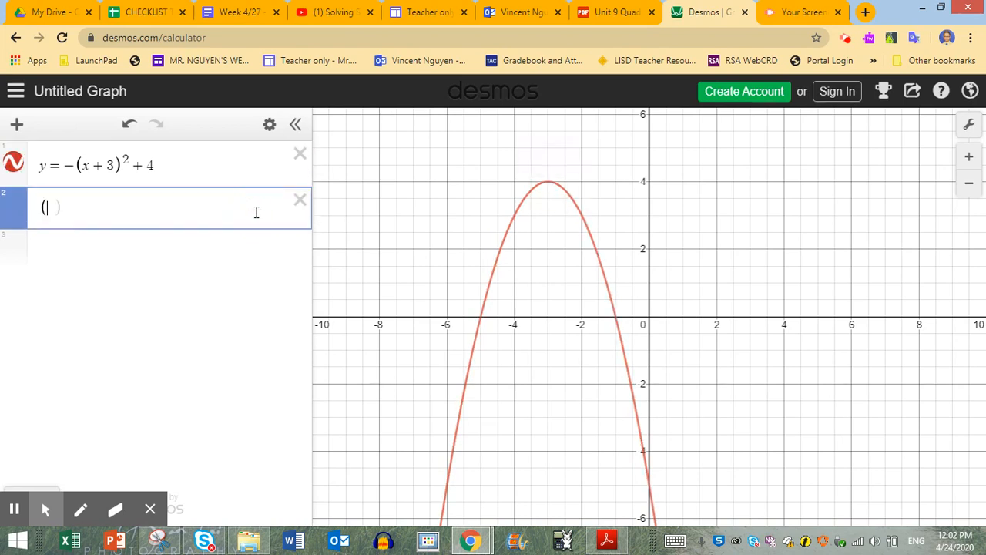
{"action": "type", "text": "-3,4"}
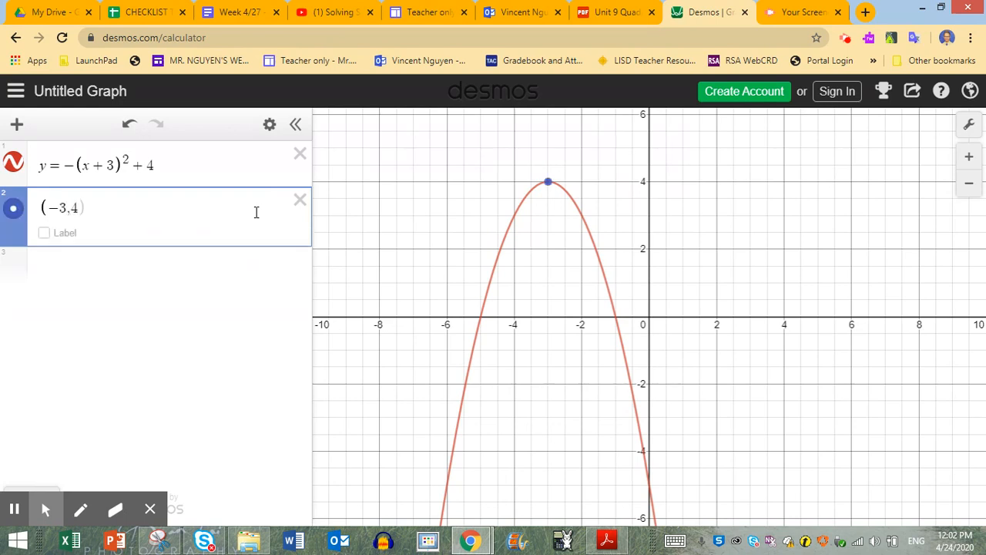
- Show a label on the vertex point reading "Vertex (-3, 4)"
{"action": "left_click", "coordinate": [44, 233]}
{"action": "left_click", "coordinate": [141, 234]}
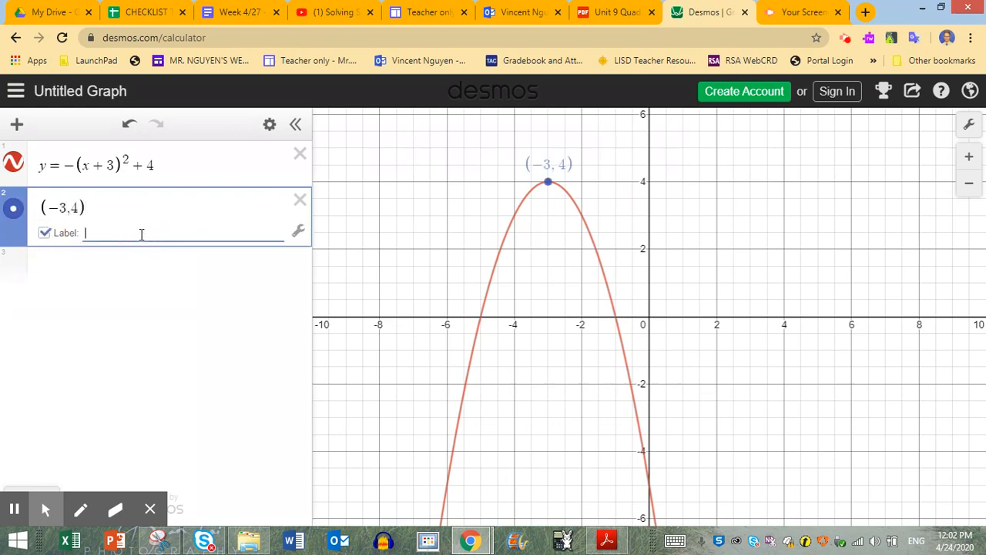
{"action": "type", "text": "Vertex ("}
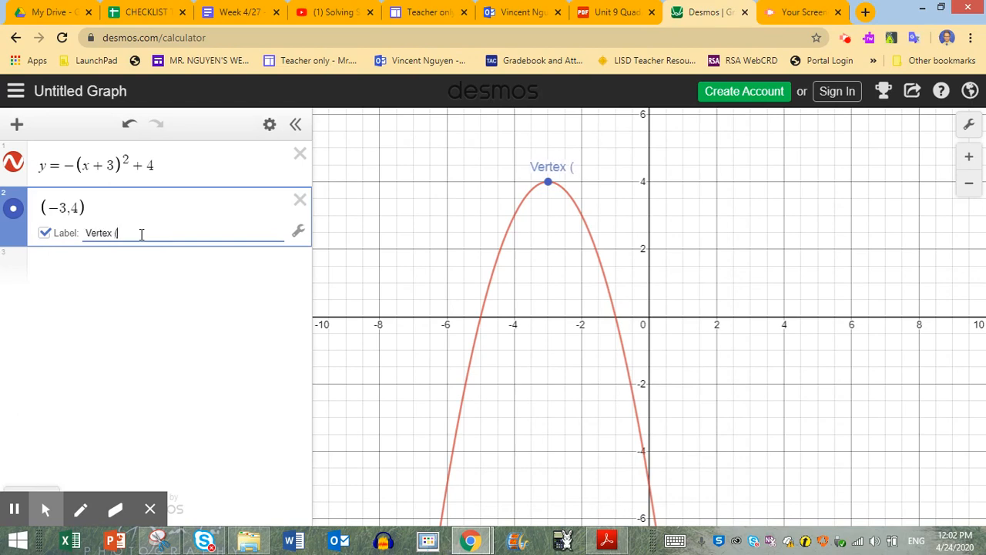
{"action": "type", "text": "-3, 4)"}
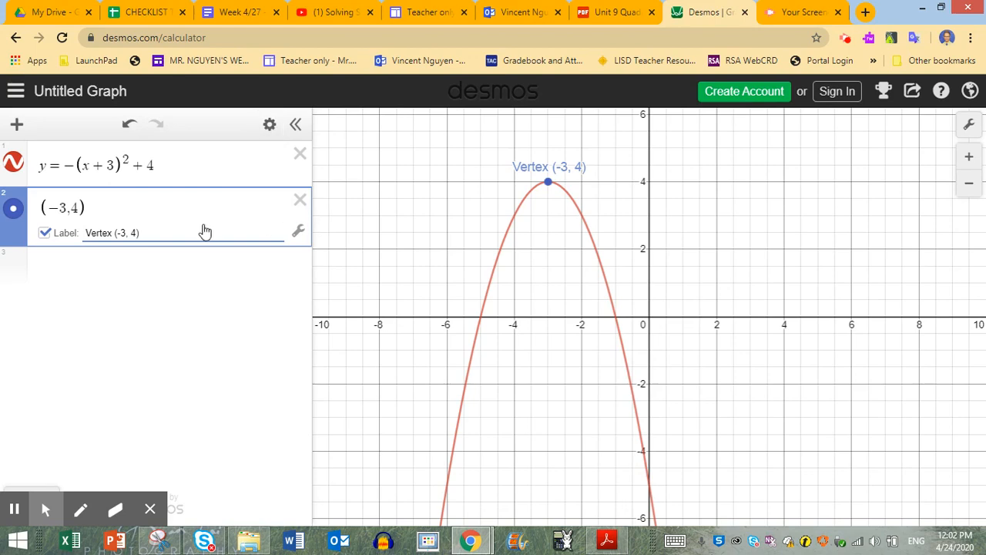
- Check the worksheet in Snipping Tool, and plot the first x-intercept in Desmos as the point (-5, 0)
{"action": "left_click", "coordinate": [157, 543]}
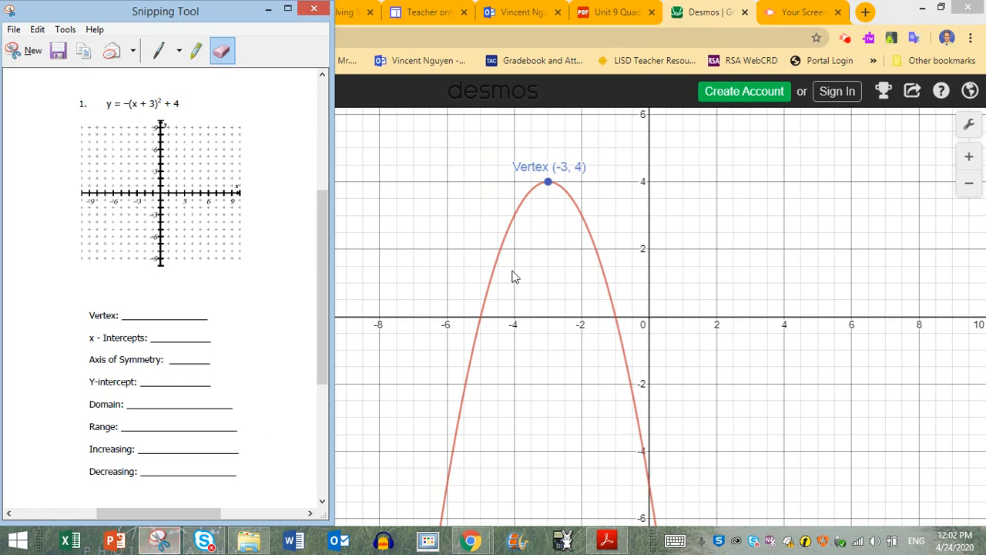
{"action": "left_click", "coordinate": [481, 323]}
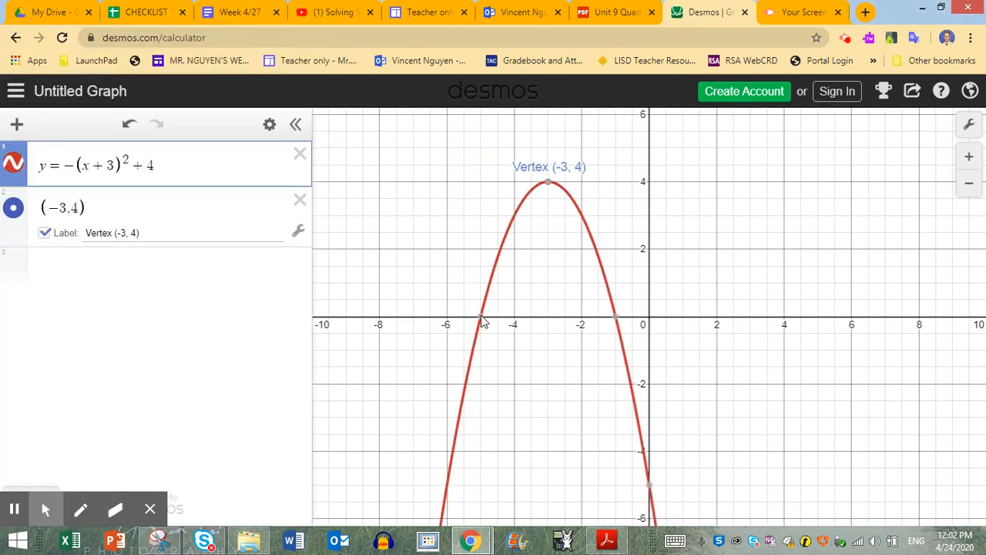
{"action": "mouse_move", "coordinate": [482, 323]}
{"action": "left_click", "coordinate": [242, 289]}
{"action": "type", "text": "(-5,"}
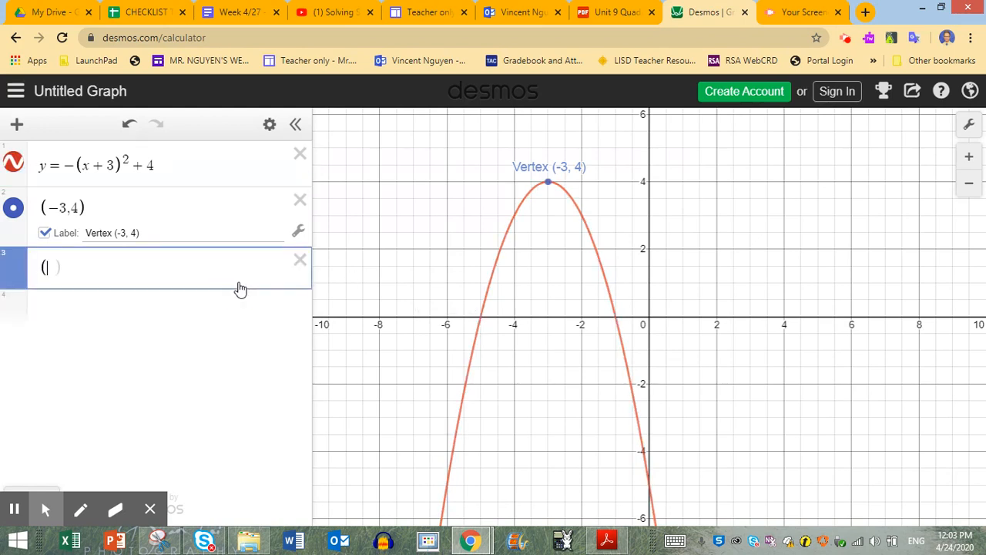
{"action": "type", "text": "0)"}
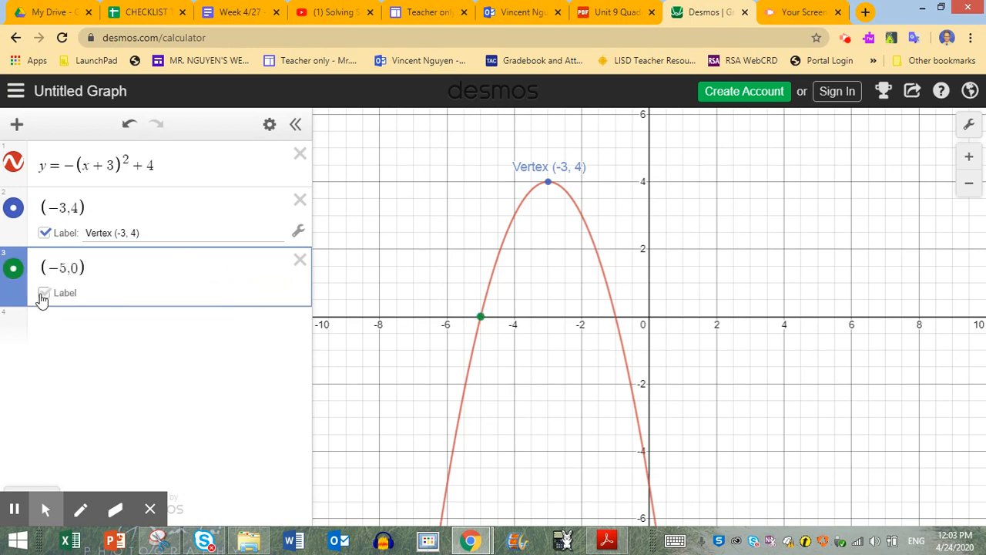
- Show a label on the point (-5, 0) reading "x-int (-5,0)"
{"action": "left_click", "coordinate": [42, 297]}
{"action": "left_click", "coordinate": [118, 293]}
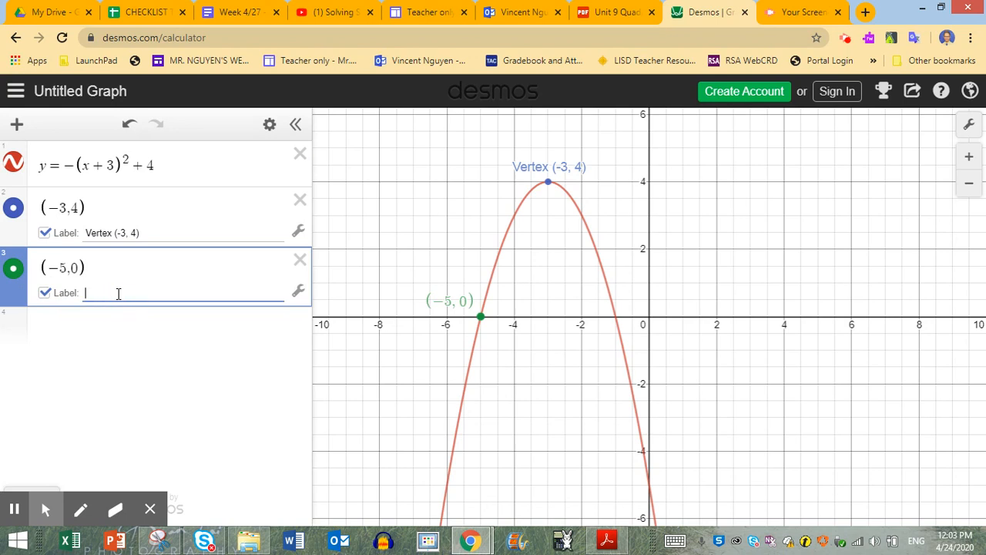
{"action": "type", "text": "x-int ("}
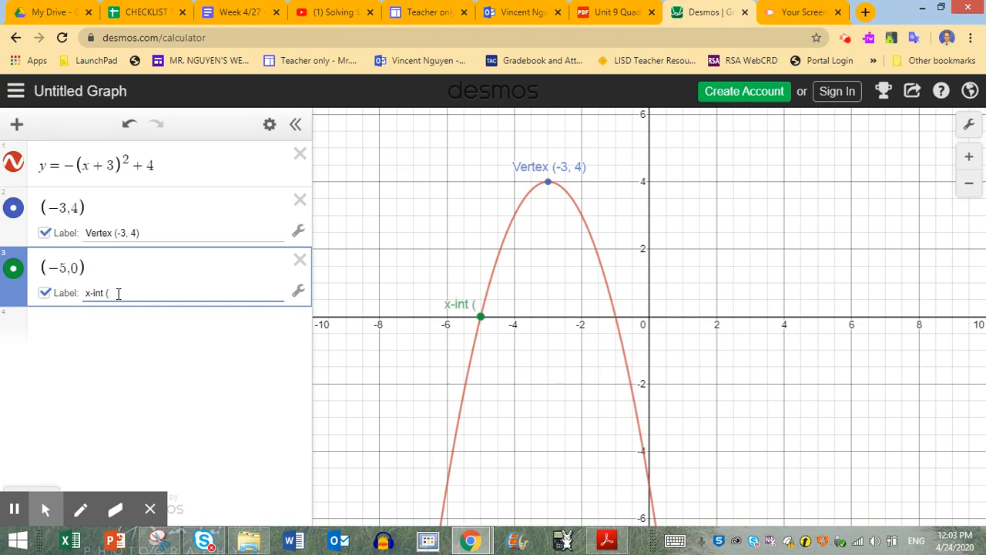
{"action": "type", "text": "-5,0)"}
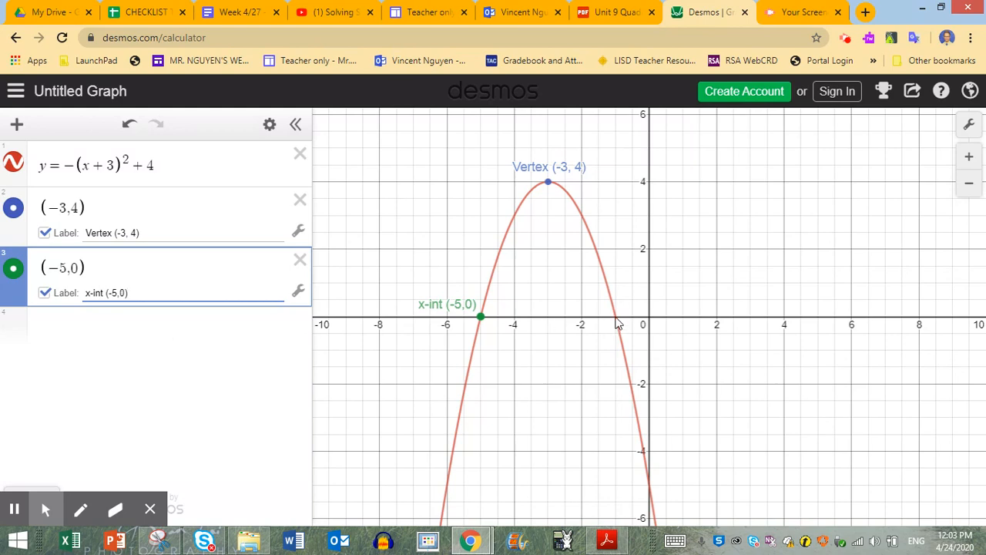
- Inspect the parabola's other x-intercept and plot it as the point (-1, 0) in a new expression
{"action": "left_click", "coordinate": [616, 320]}
{"action": "mouse_move", "coordinate": [618, 322]}
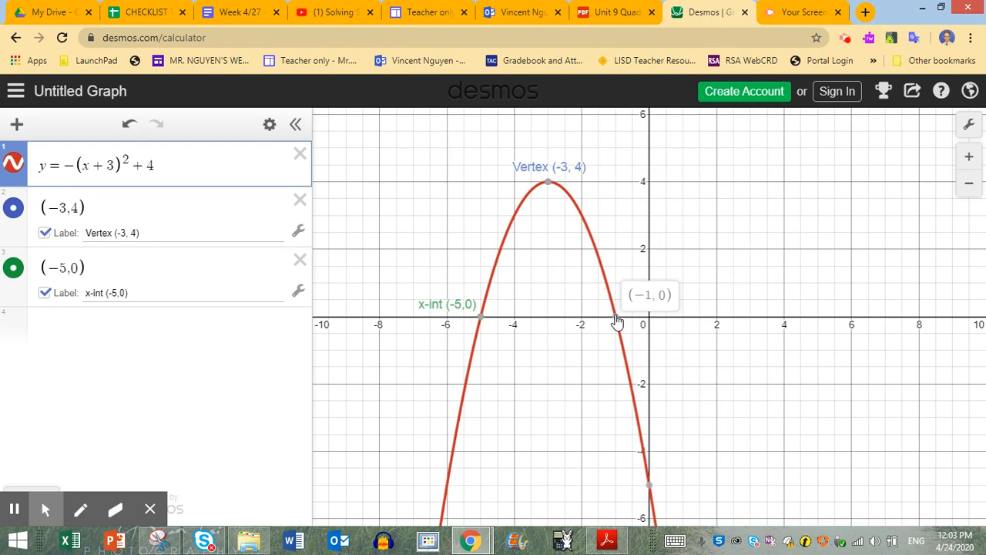
{"action": "left_click", "coordinate": [171, 323]}
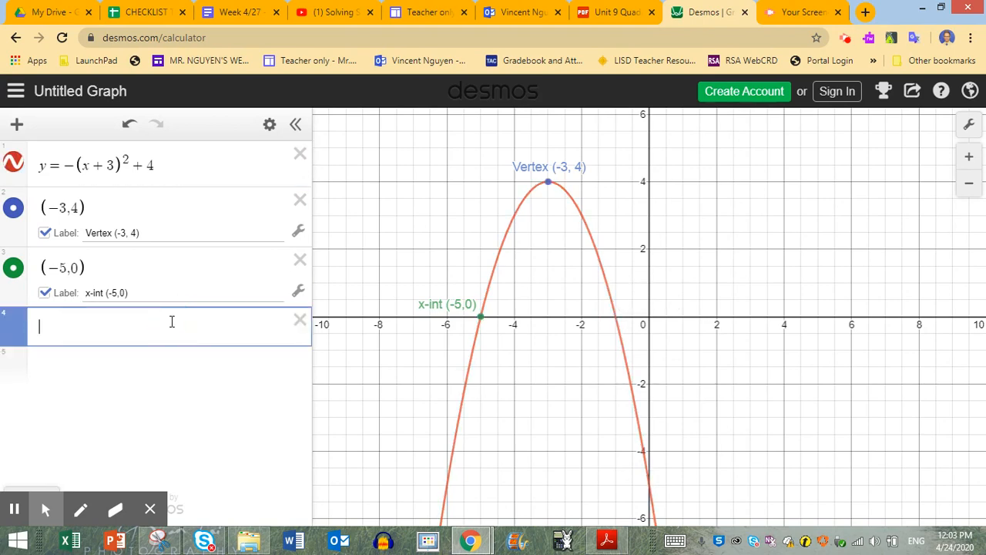
{"action": "type", "text": "(-"}
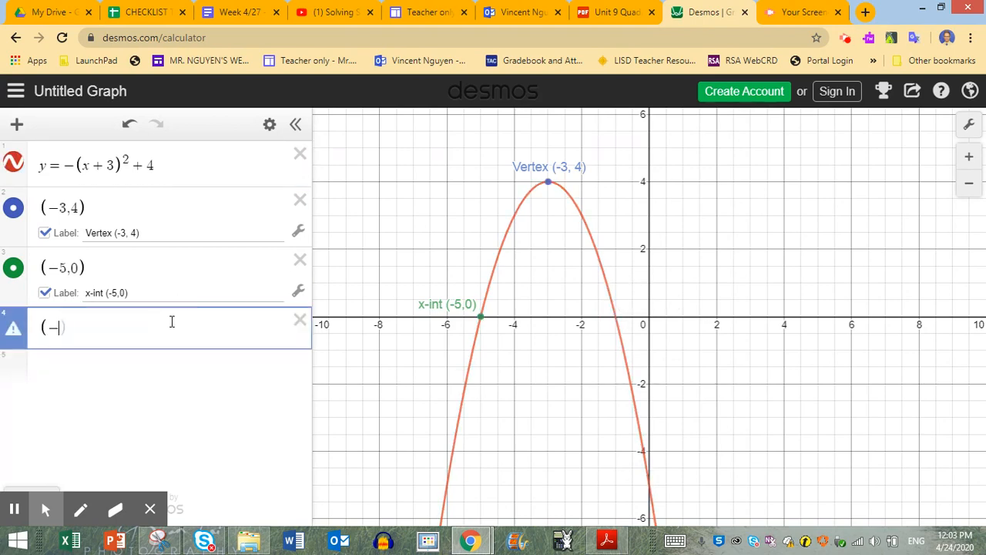
{"action": "type", "text": "3"}
{"action": "key", "text": "BackSpace"}
{"action": "type", "text": "1,0)"}
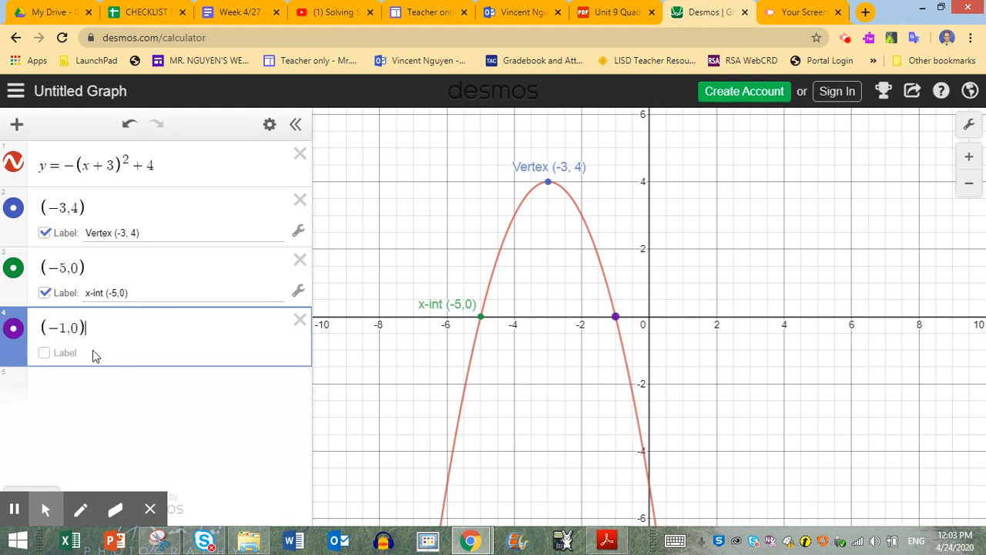
- Show a label on the point (-1, 0) reading "x-int (-1,0)"
{"action": "left_click", "coordinate": [44, 353]}
{"action": "left_click", "coordinate": [119, 359]}
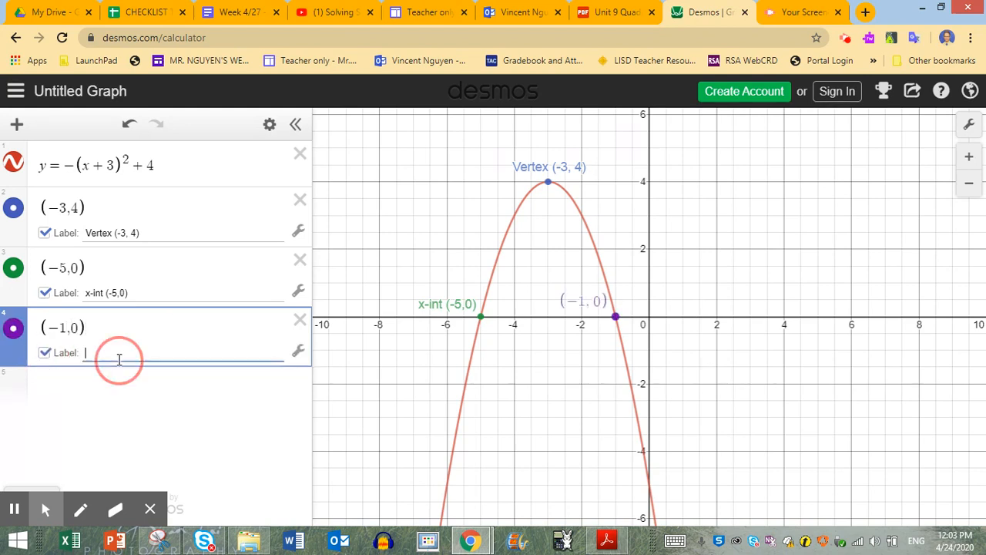
{"action": "type", "text": "xin"}
{"action": "key", "text": "BackSpace"}
{"action": "key", "text": "BackSpace"}
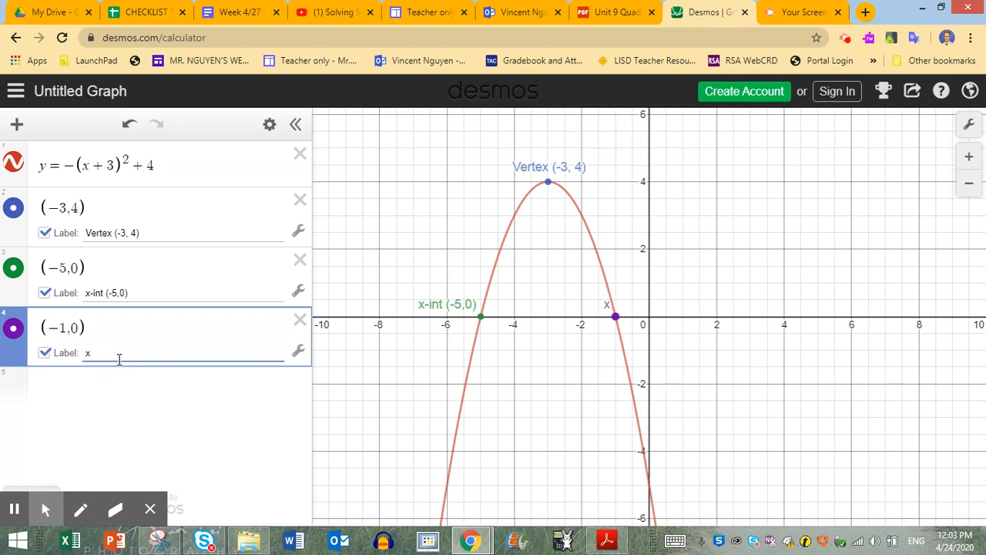
{"action": "type", "text": "-int (-1,0)"}
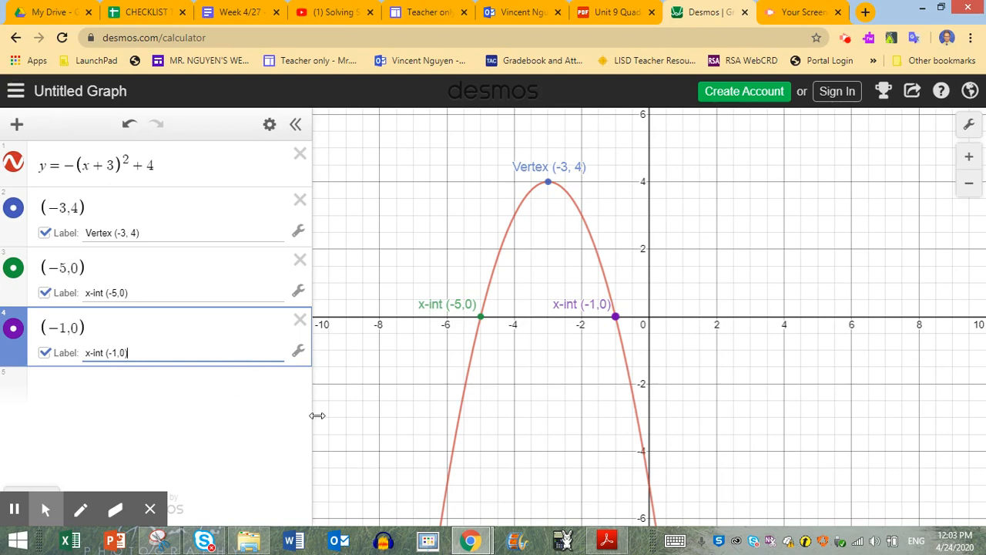
- Check the worksheet in Snipping Tool, and graph the axis of symmetry x = -3 in a new Desmos expression
{"action": "left_click", "coordinate": [159, 542]}
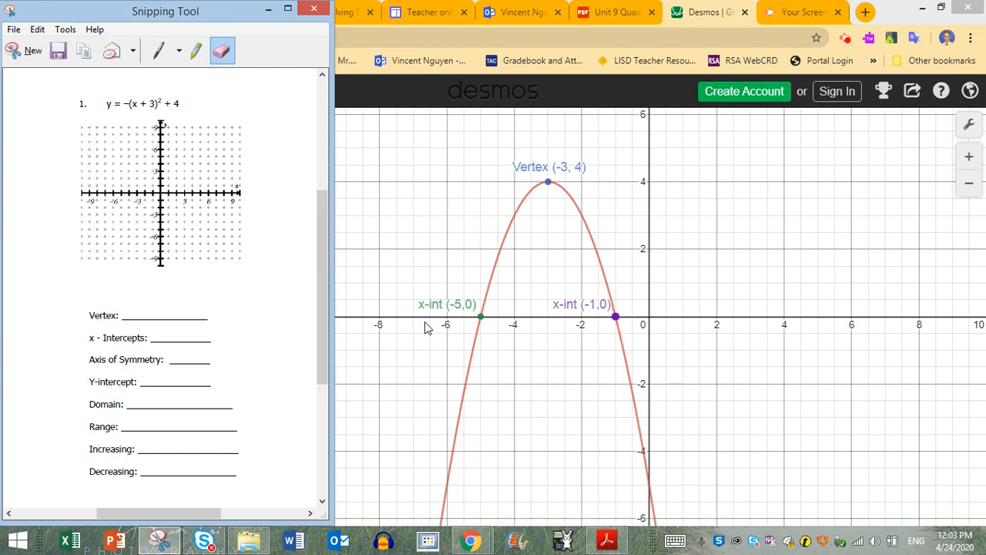
{"action": "left_click", "coordinate": [550, 185]}
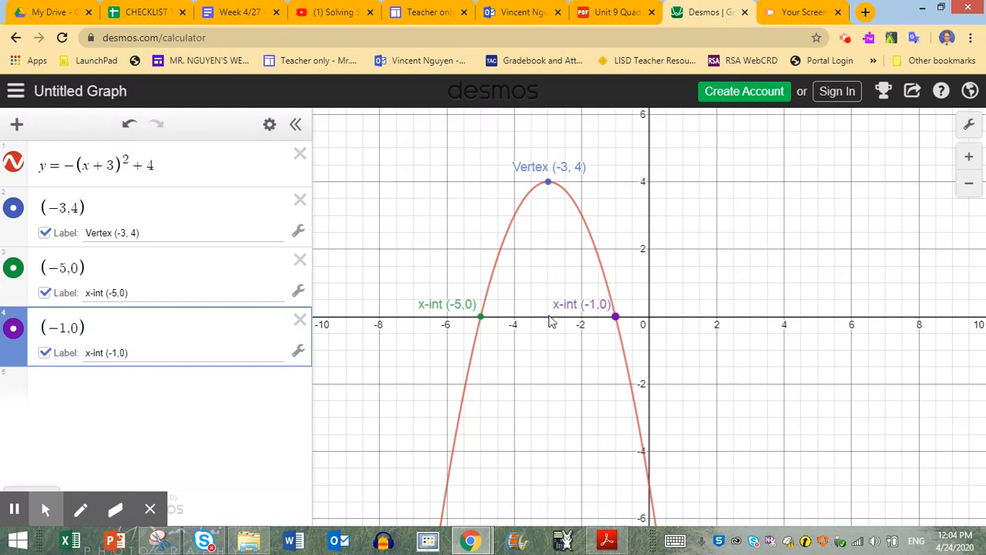
{"action": "left_click", "coordinate": [199, 391]}
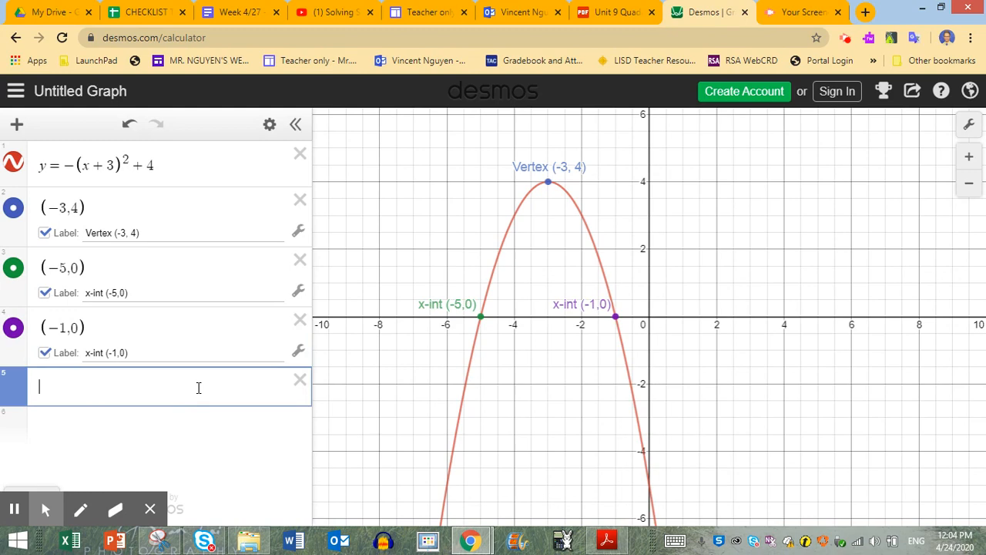
{"action": "type", "text": "x=-"}
{"action": "type", "text": "3"}
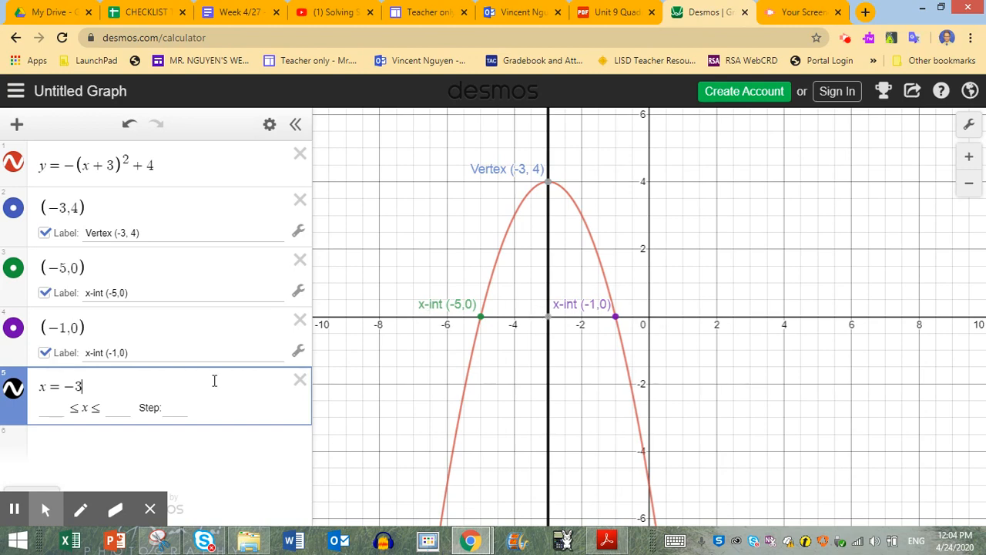
- Change the axis of symmetry x = -3 to a dashed blue line
{"action": "left_click", "coordinate": [269, 124]}
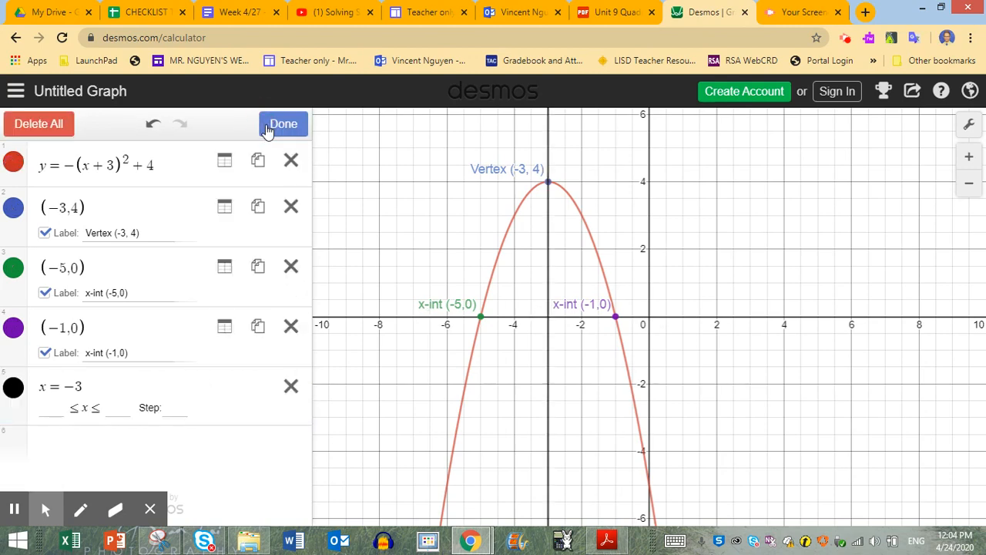
{"action": "left_click", "coordinate": [12, 391]}
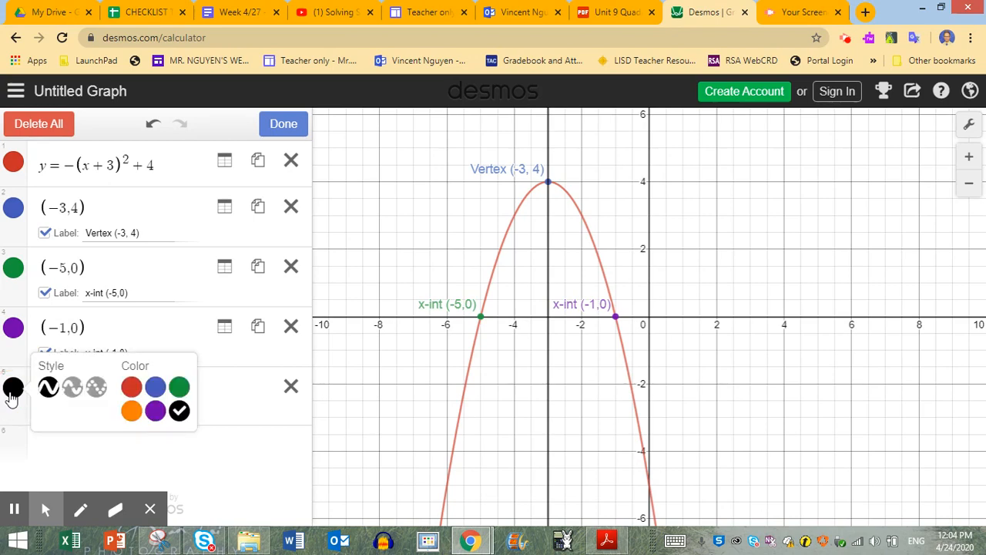
{"action": "left_click", "coordinate": [72, 389]}
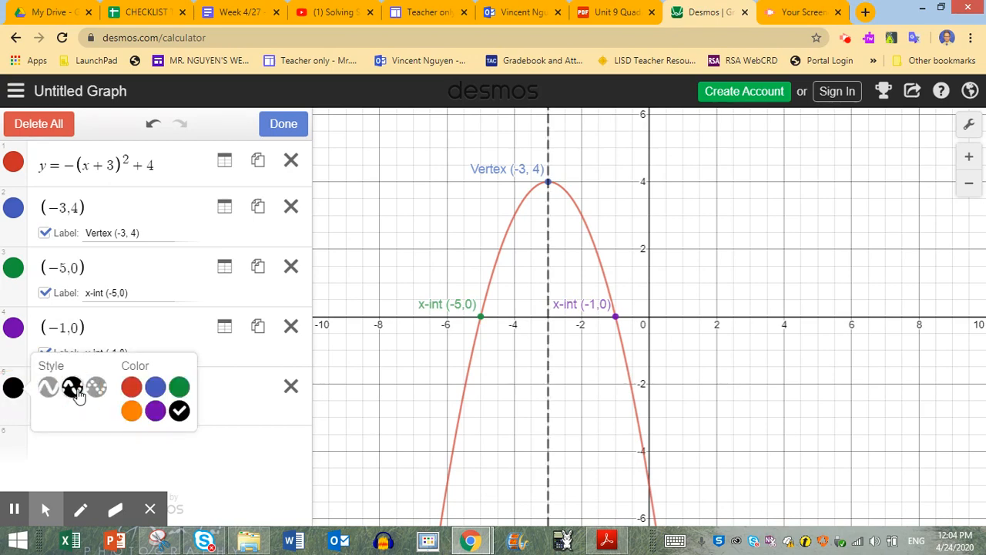
{"action": "left_click", "coordinate": [154, 392]}
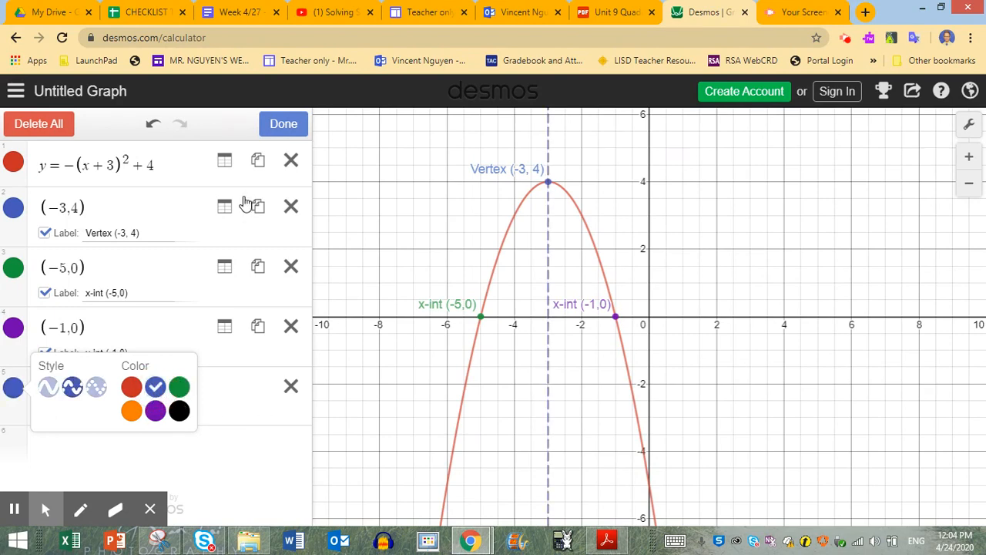
{"action": "left_click", "coordinate": [283, 125]}
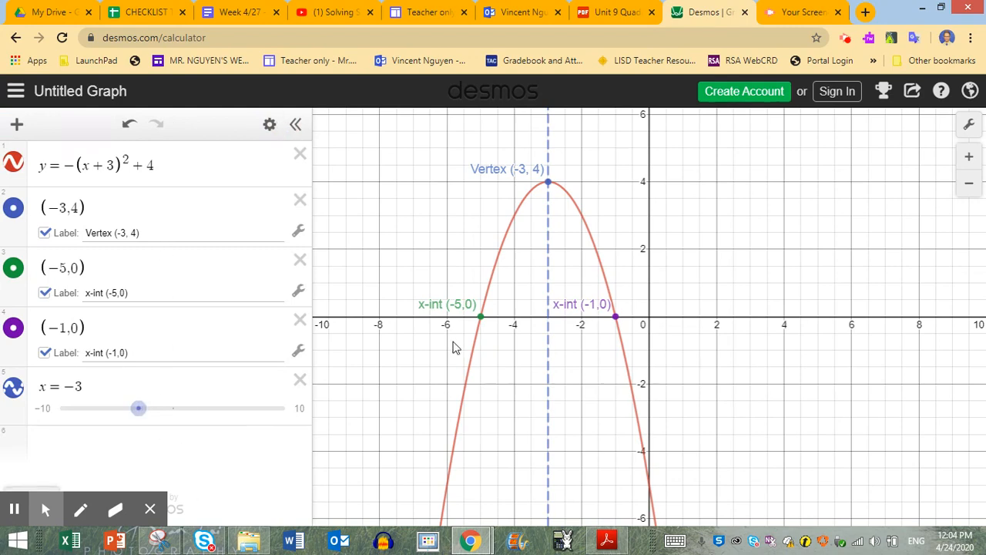
- Check the worksheet in Snipping Tool, inspect the parabola's y-intercept in Desmos, and plot it as the point (0, -5) in a new expression
{"action": "left_click", "coordinate": [171, 546]}
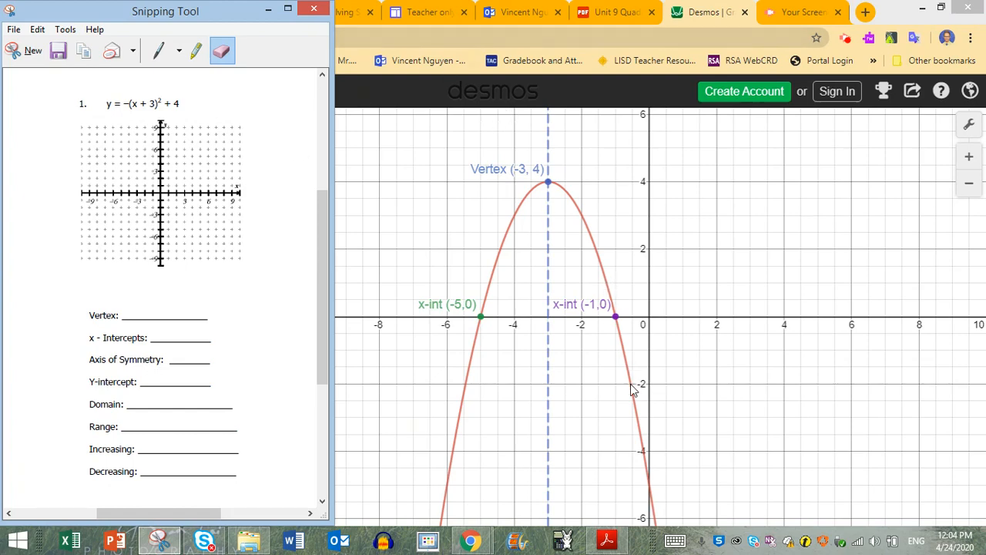
{"action": "left_click", "coordinate": [650, 493]}
{"action": "mouse_move", "coordinate": [651, 490]}
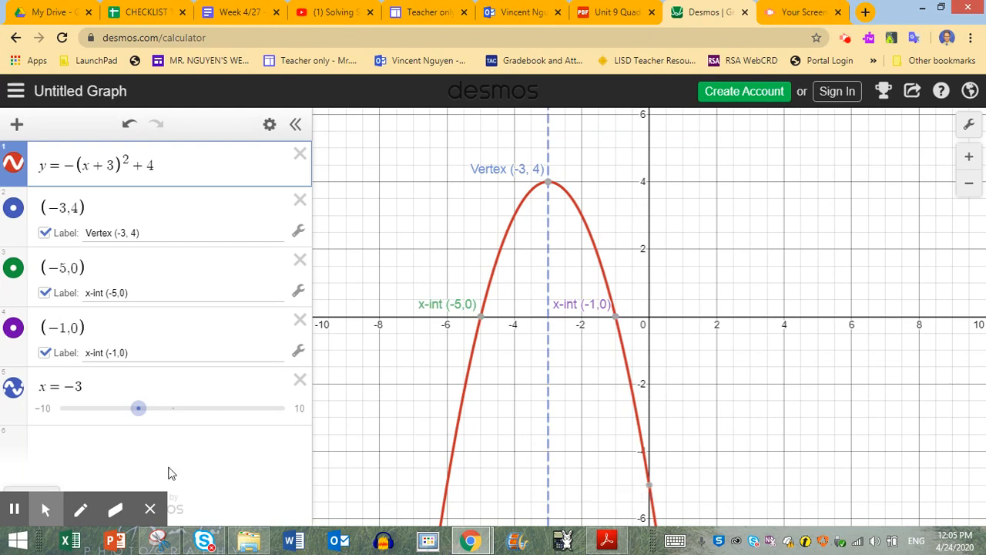
{"action": "left_click", "coordinate": [139, 460]}
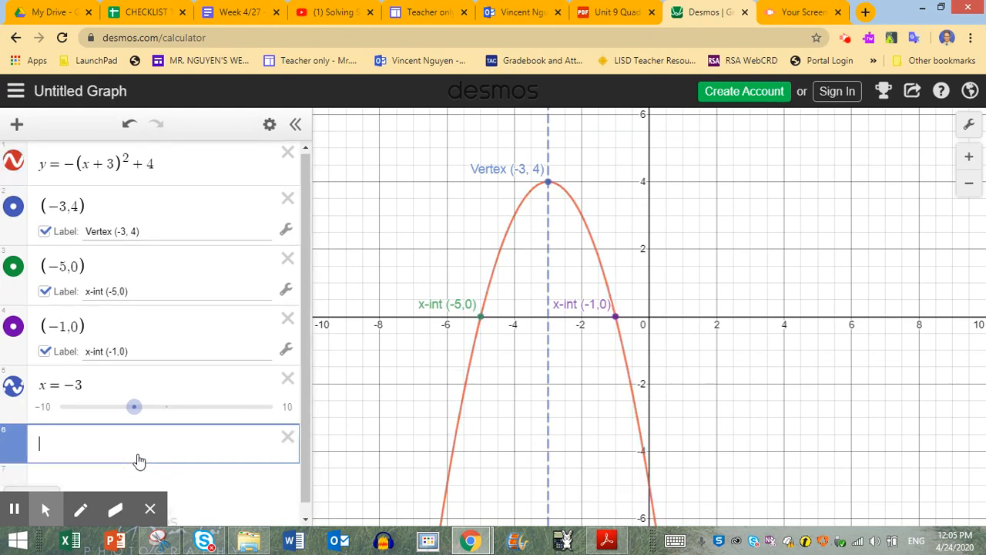
{"action": "type", "text": "(0"}
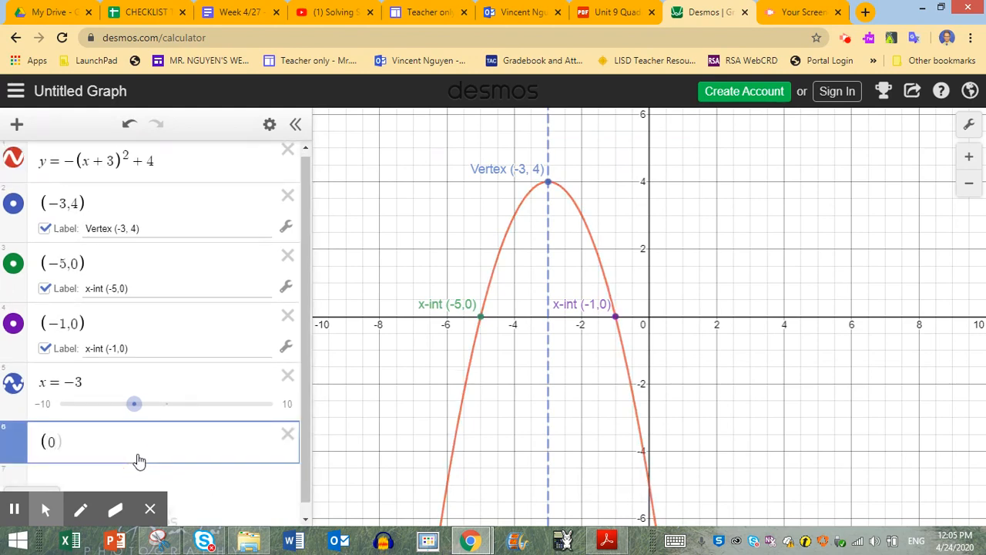
{"action": "type", "text": ",-5"}
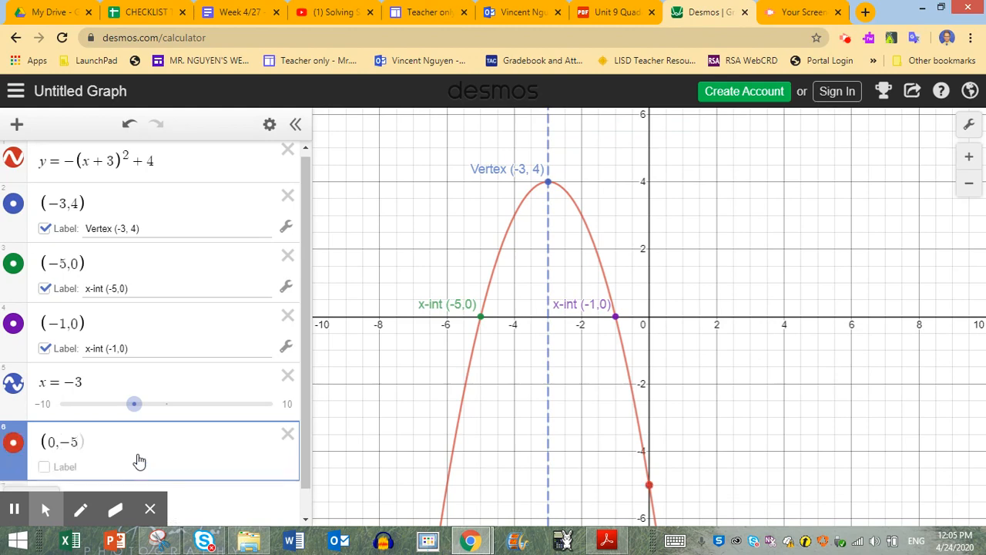
- Show a label on the point (0, -5) reading "y-int (0,-5"
{"action": "left_click", "coordinate": [46, 468]}
{"action": "left_click", "coordinate": [124, 464]}
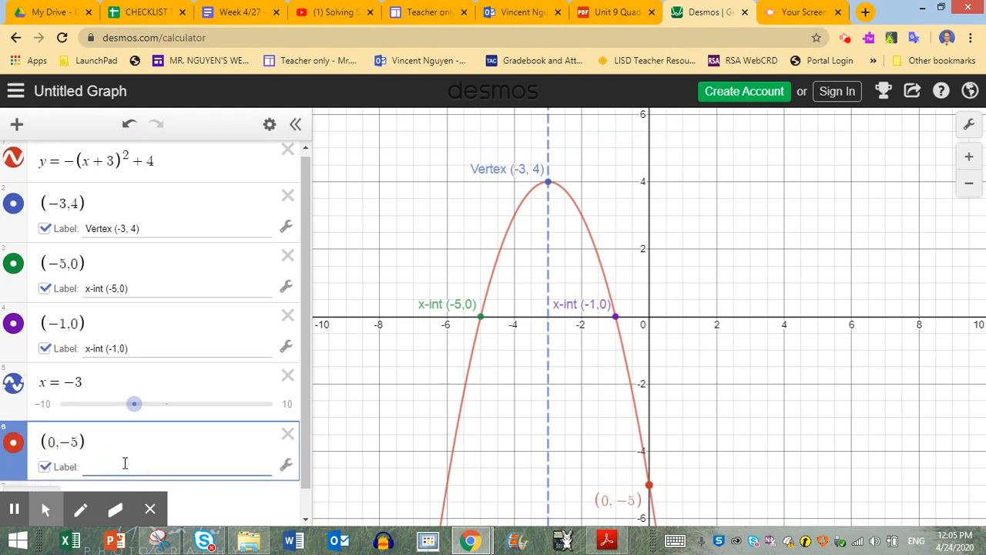
{"action": "type", "text": "y-int (0,-5"}
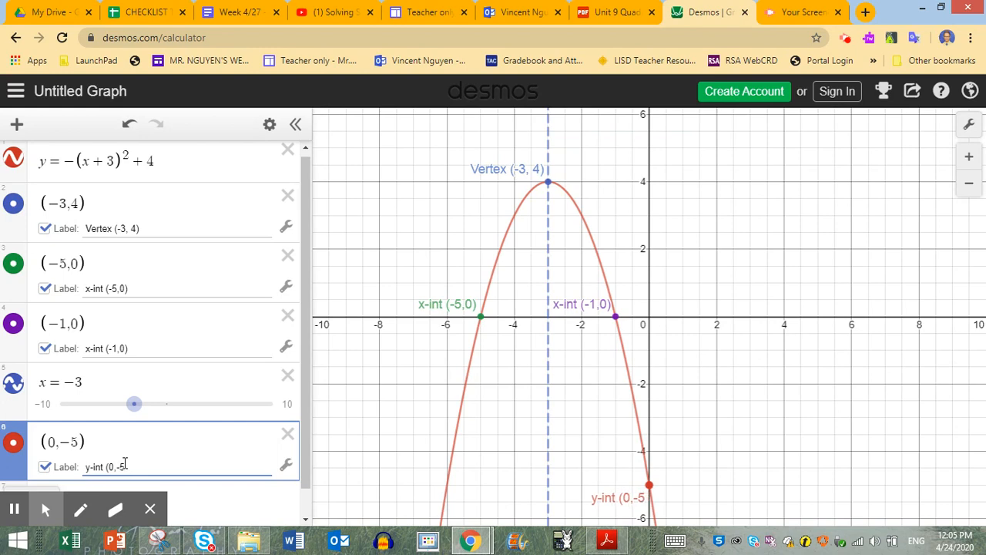
{"action": "left_click", "coordinate": [40, 502]}
- Review the remaining worksheet questions in Snipping Tool, and trace the parabola's left branch up to its vertex in Desmos
{"action": "left_click", "coordinate": [170, 544]}
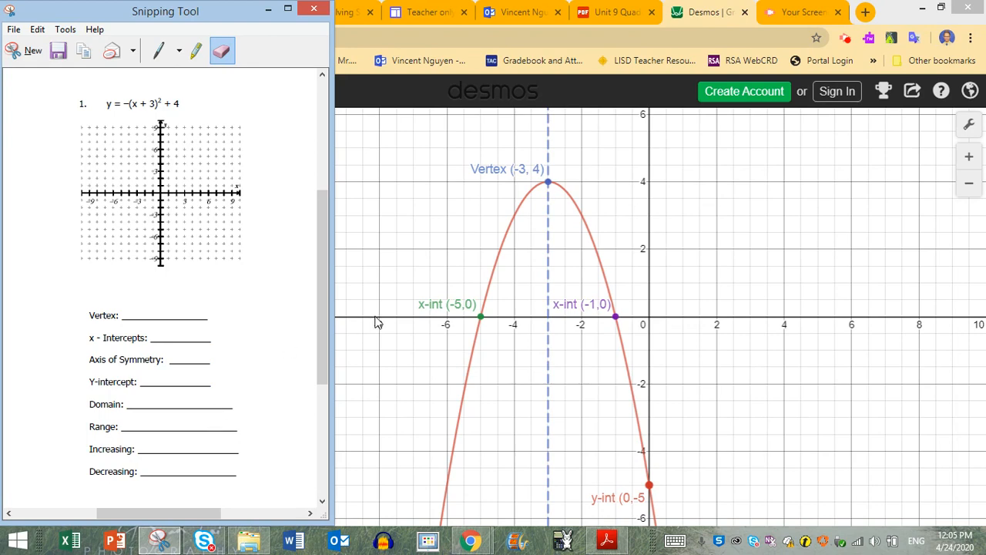
{"action": "left_click", "coordinate": [549, 185]}
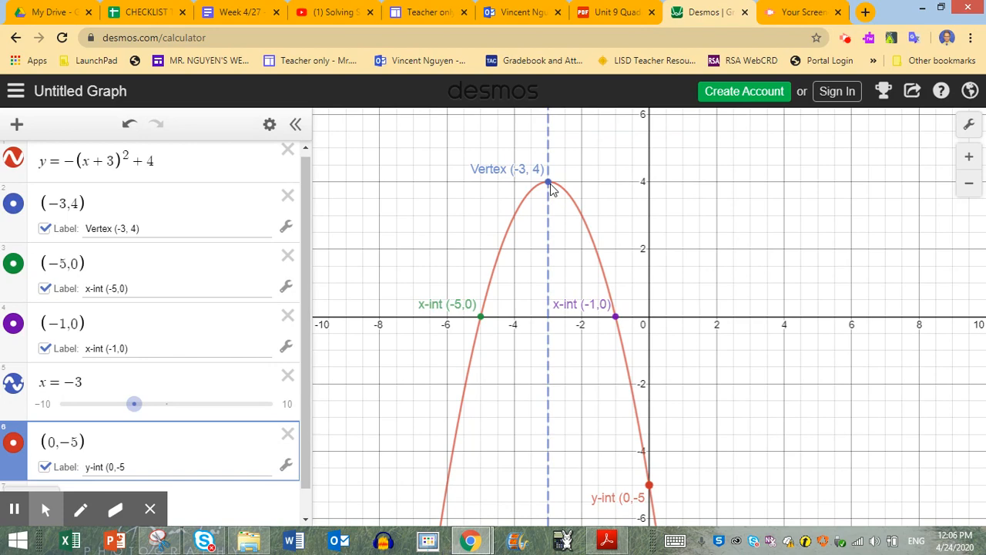
{"action": "left_click", "coordinate": [171, 544]}
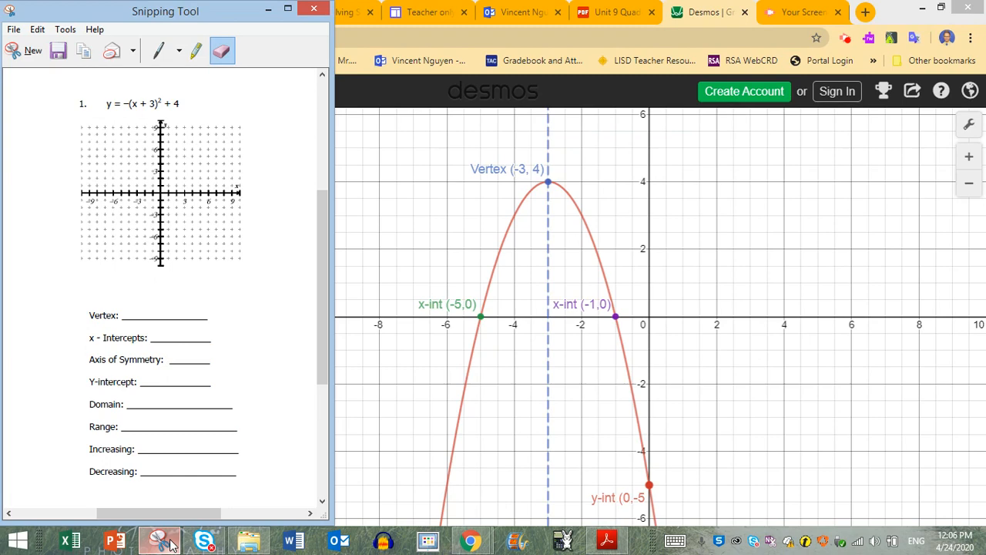
{"action": "left_click", "coordinate": [501, 241]}
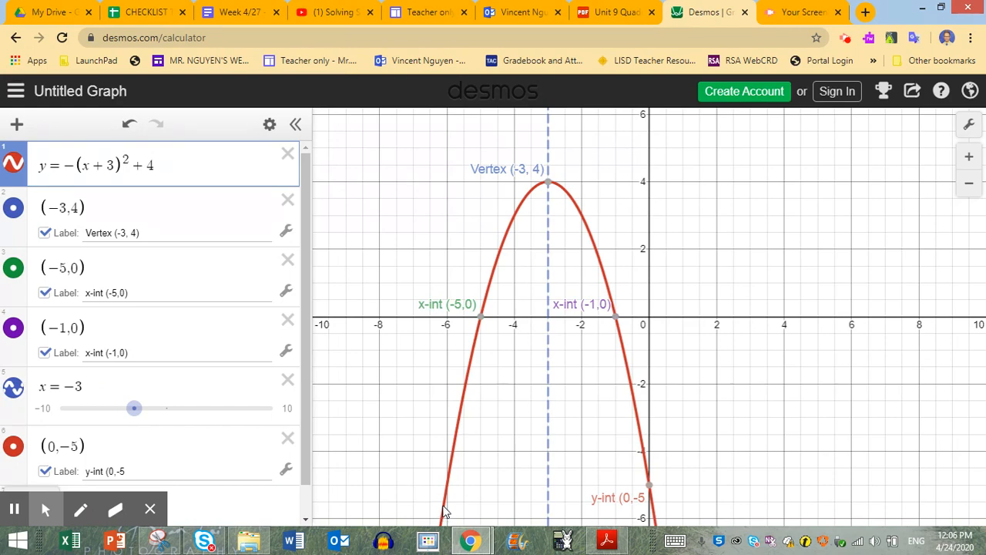
{"action": "left_click_drag", "start_coordinate": [444, 512], "coordinate": [498, 254]}
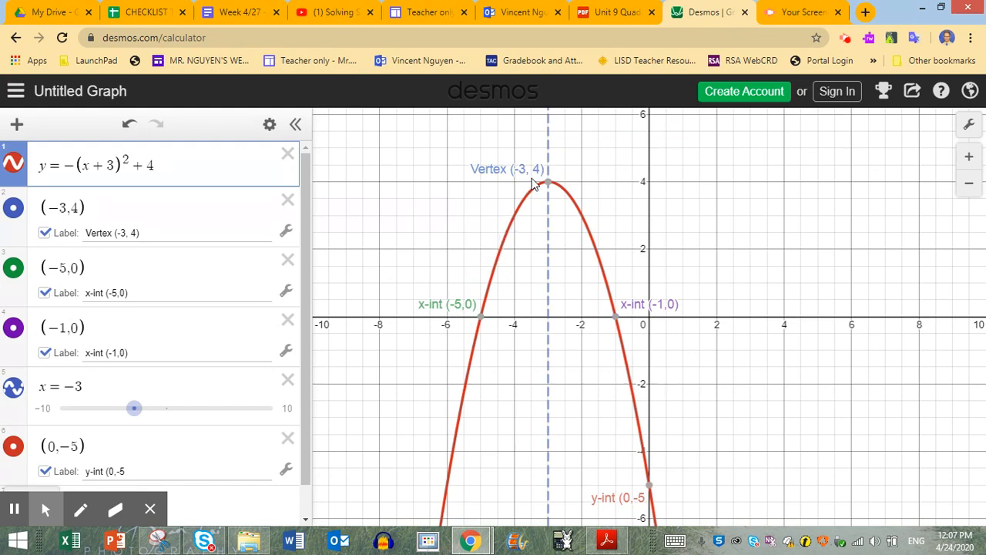
{"action": "mouse_move", "coordinate": [548, 187]}
- Examine how far both branches of the parabola extend at a wider scale to determine its domain and range
{"action": "scroll", "coordinate": [607, 347], "scroll_direction": "down", "scroll_amount": 3}
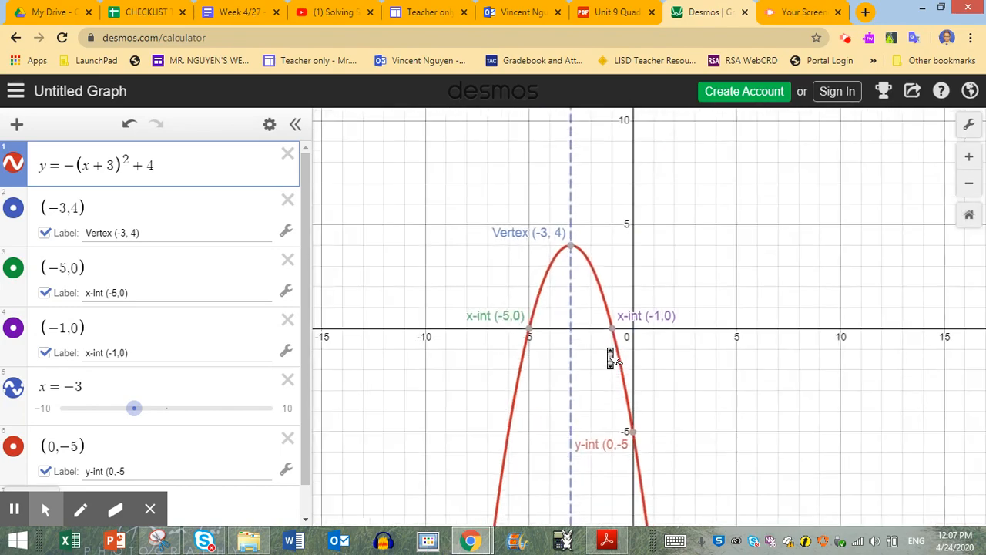
{"action": "scroll", "coordinate": [610, 358], "scroll_direction": "down", "scroll_amount": 3}
{"action": "scroll", "coordinate": [611, 360], "scroll_direction": "up", "scroll_amount": 3}
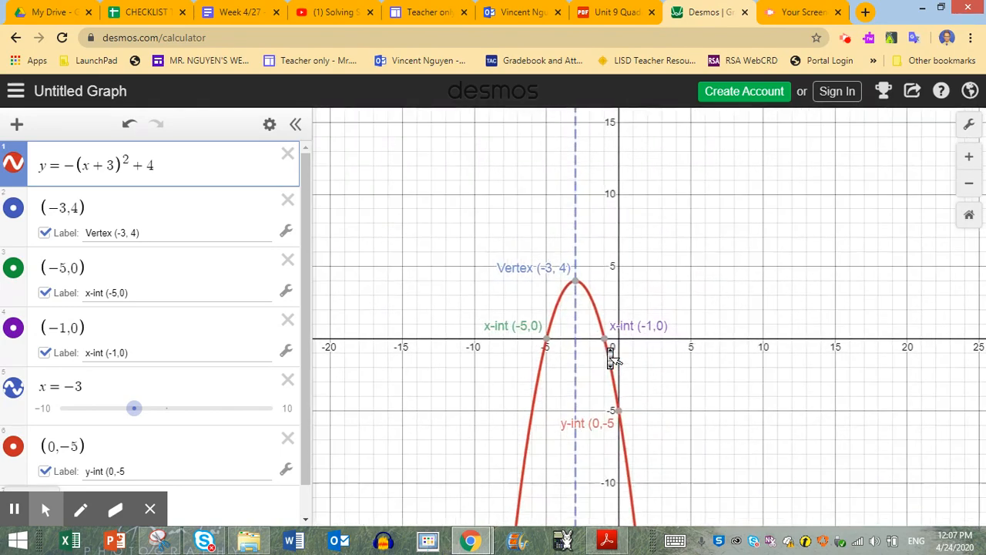
{"action": "scroll", "coordinate": [610, 356], "scroll_direction": "down", "scroll_amount": 2}
{"action": "scroll", "coordinate": [610, 354], "scroll_direction": "up", "scroll_amount": 3}
{"action": "scroll", "coordinate": [609, 353], "scroll_direction": "down", "scroll_amount": 3}
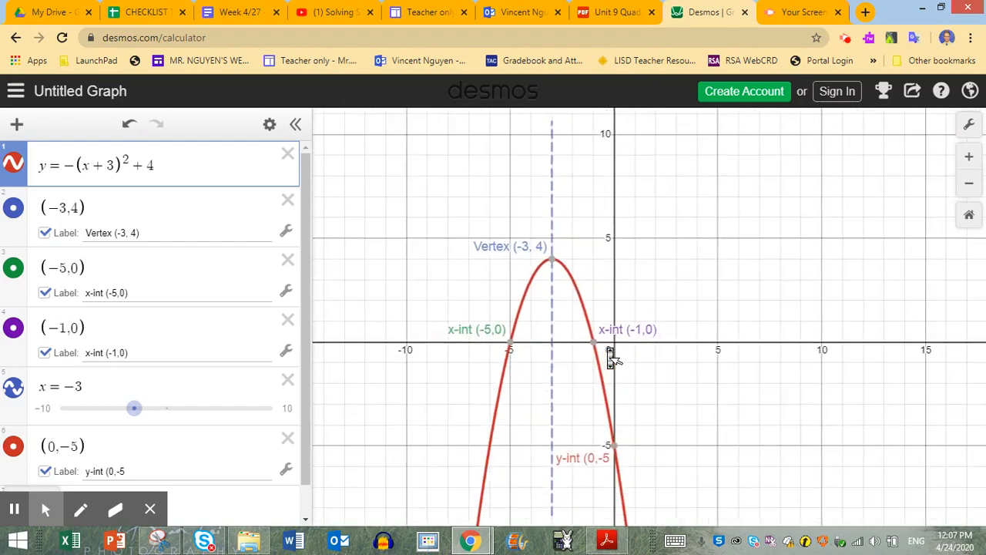
{"action": "left_click_drag", "start_coordinate": [809, 426], "coordinate": [817, 331]}
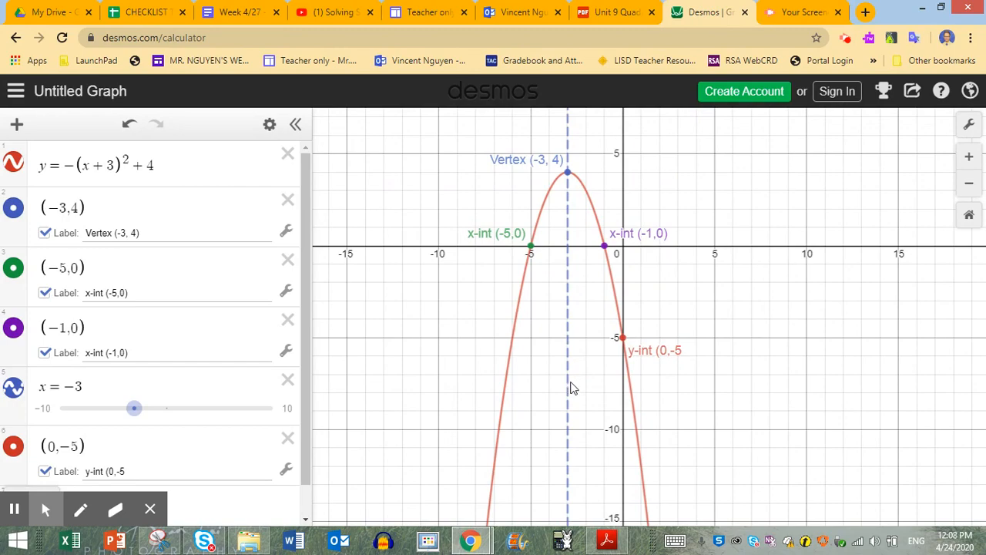
{"action": "scroll", "coordinate": [723, 351], "scroll_direction": "down", "scroll_amount": 5}
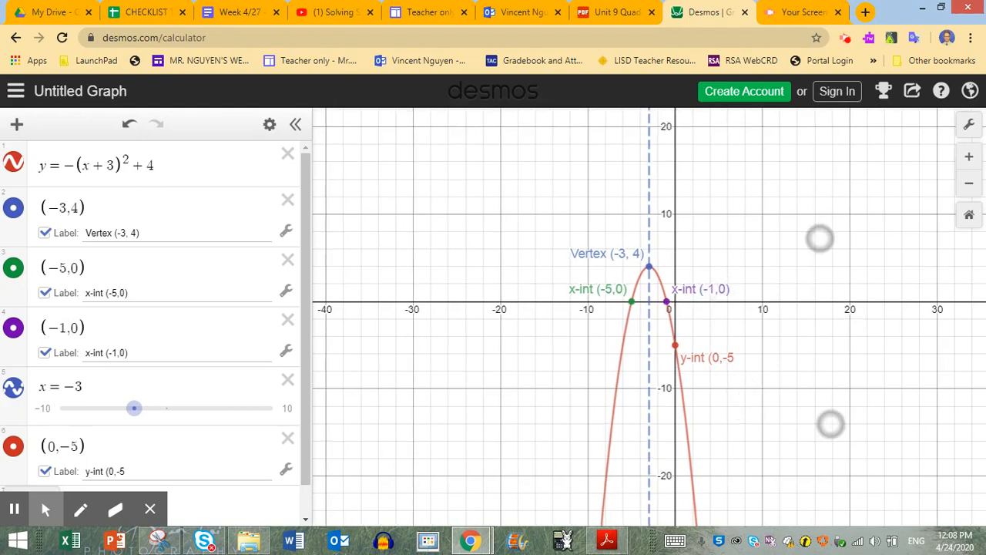
{"action": "left_click_drag", "start_coordinate": [825, 330], "coordinate": [741, 279]}
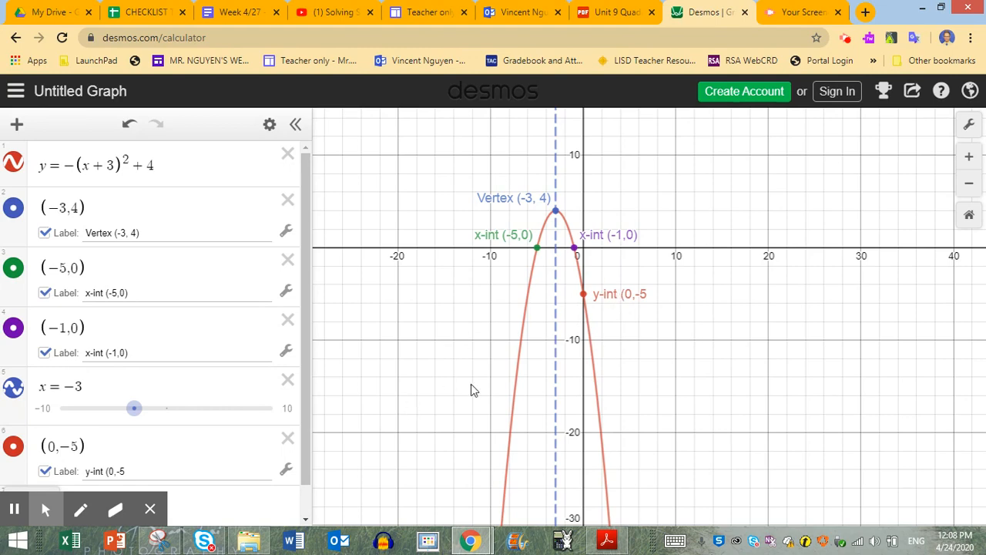
- Add the missing closing parenthesis to the label of the point (0, -5) so it reads "y-int (0,-5)"
{"action": "scroll", "coordinate": [189, 446], "scroll_direction": "down", "scroll_amount": 1}
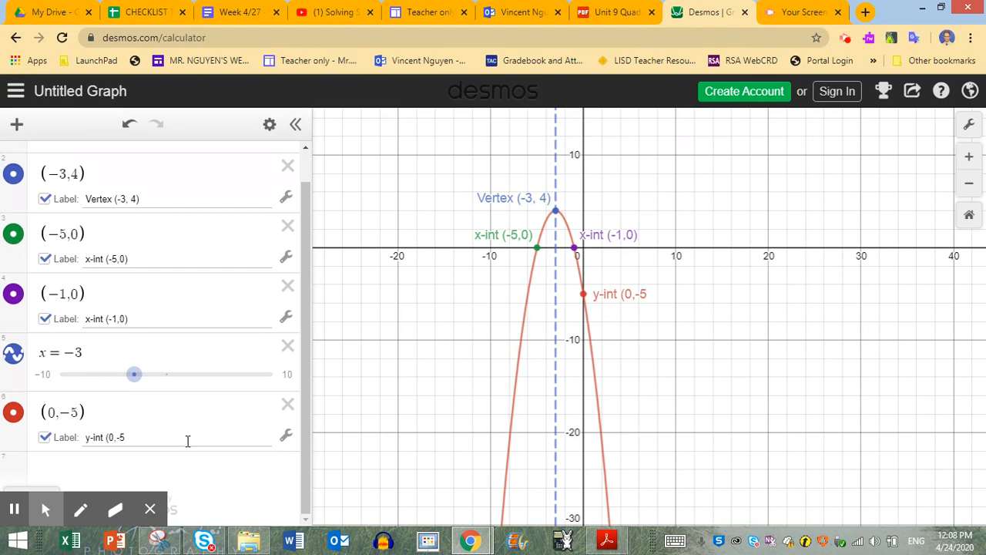
{"action": "scroll", "coordinate": [189, 445], "scroll_direction": "up", "scroll_amount": 1}
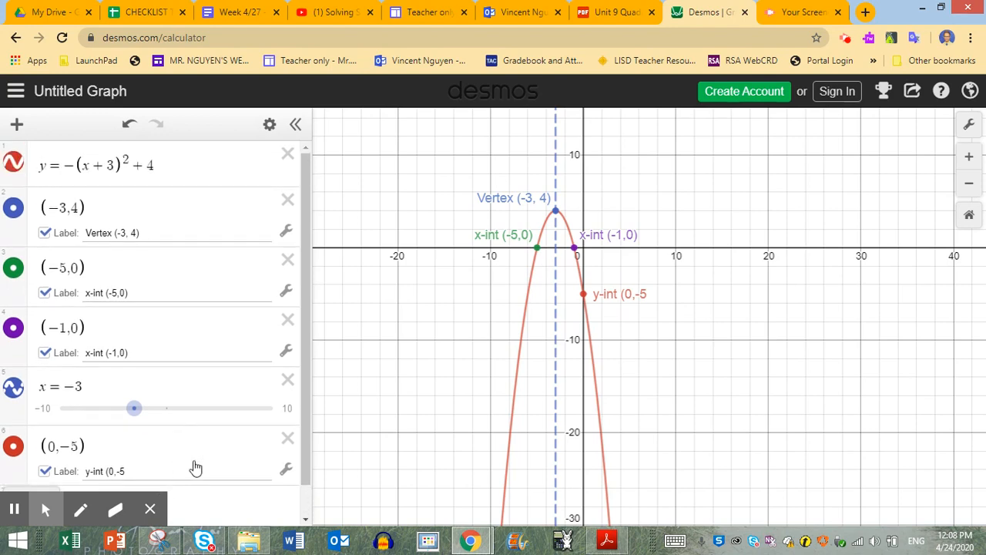
{"action": "left_click", "coordinate": [194, 472]}
{"action": "left_click", "coordinate": [192, 451]}
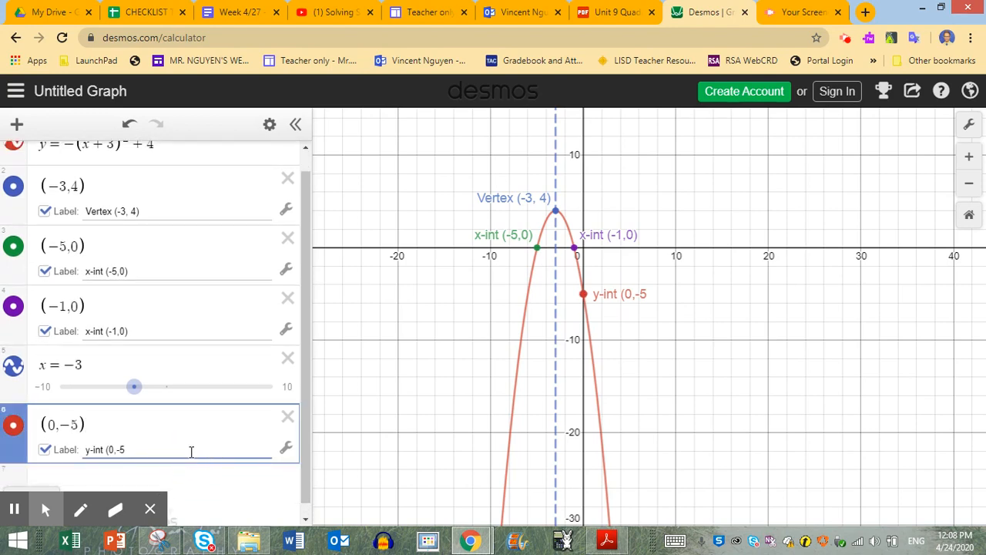
{"action": "type", "text": ")"}
{"action": "left_click_drag", "start_coordinate": [438, 359], "coordinate": [498, 412]}
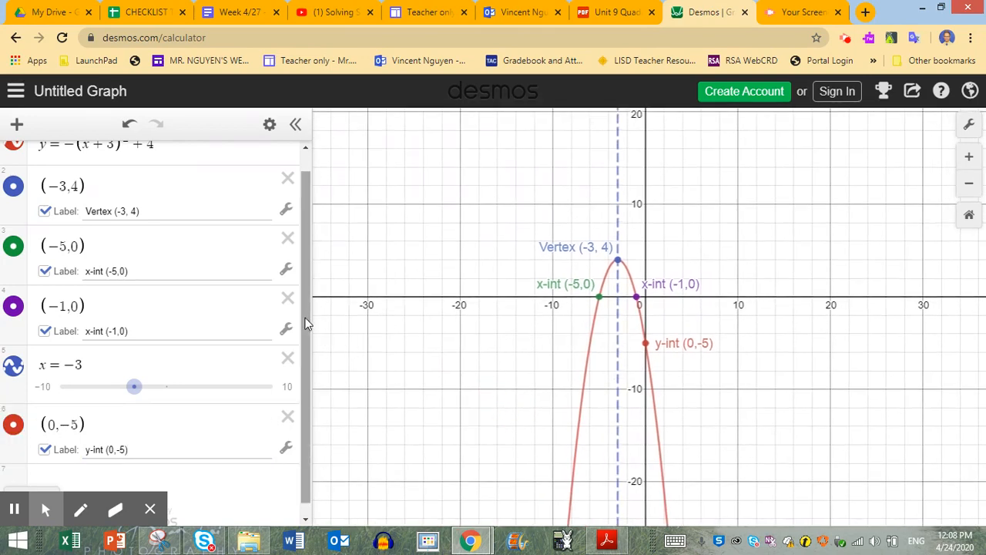
{"action": "left_click_drag", "start_coordinate": [306, 322], "coordinate": [308, 255]}
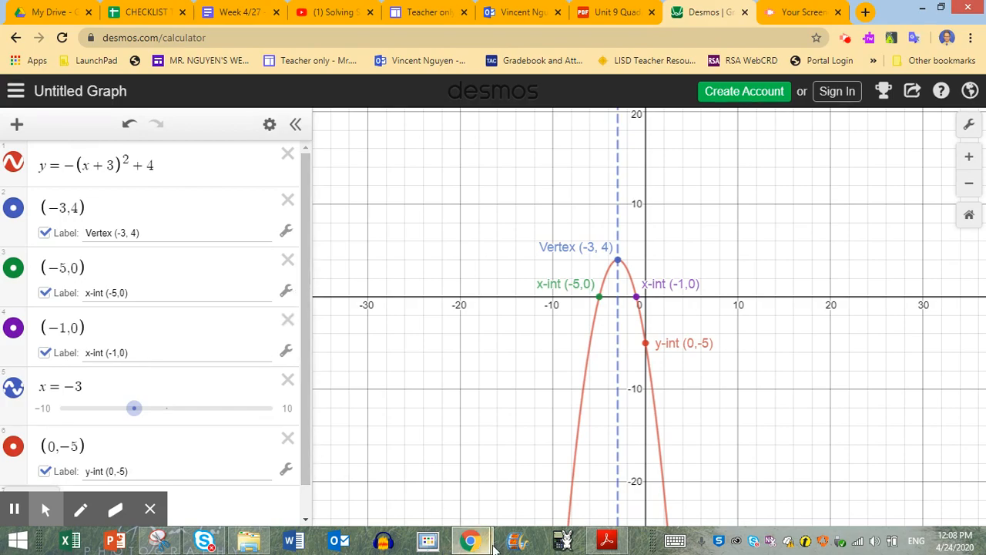
{"action": "mouse_move", "coordinate": [483, 544]}
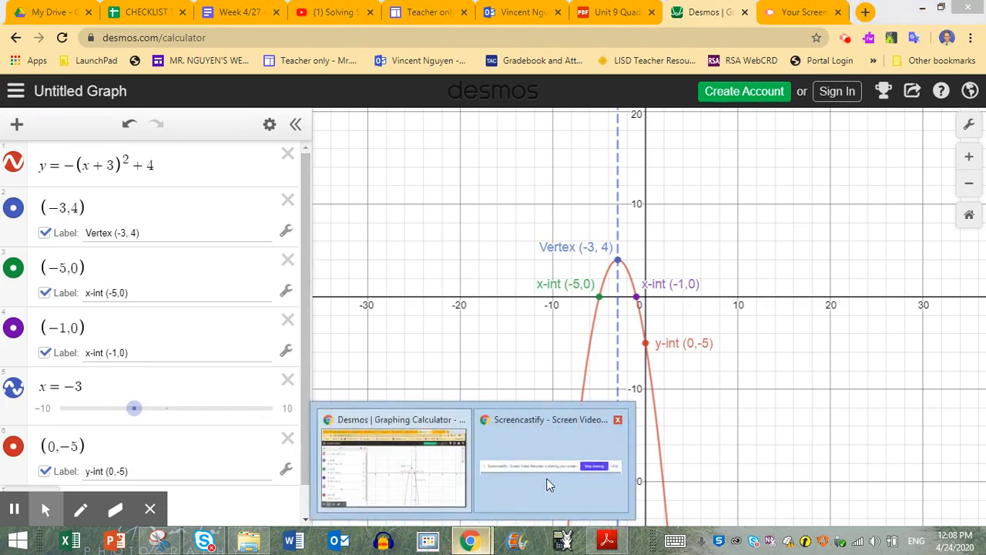